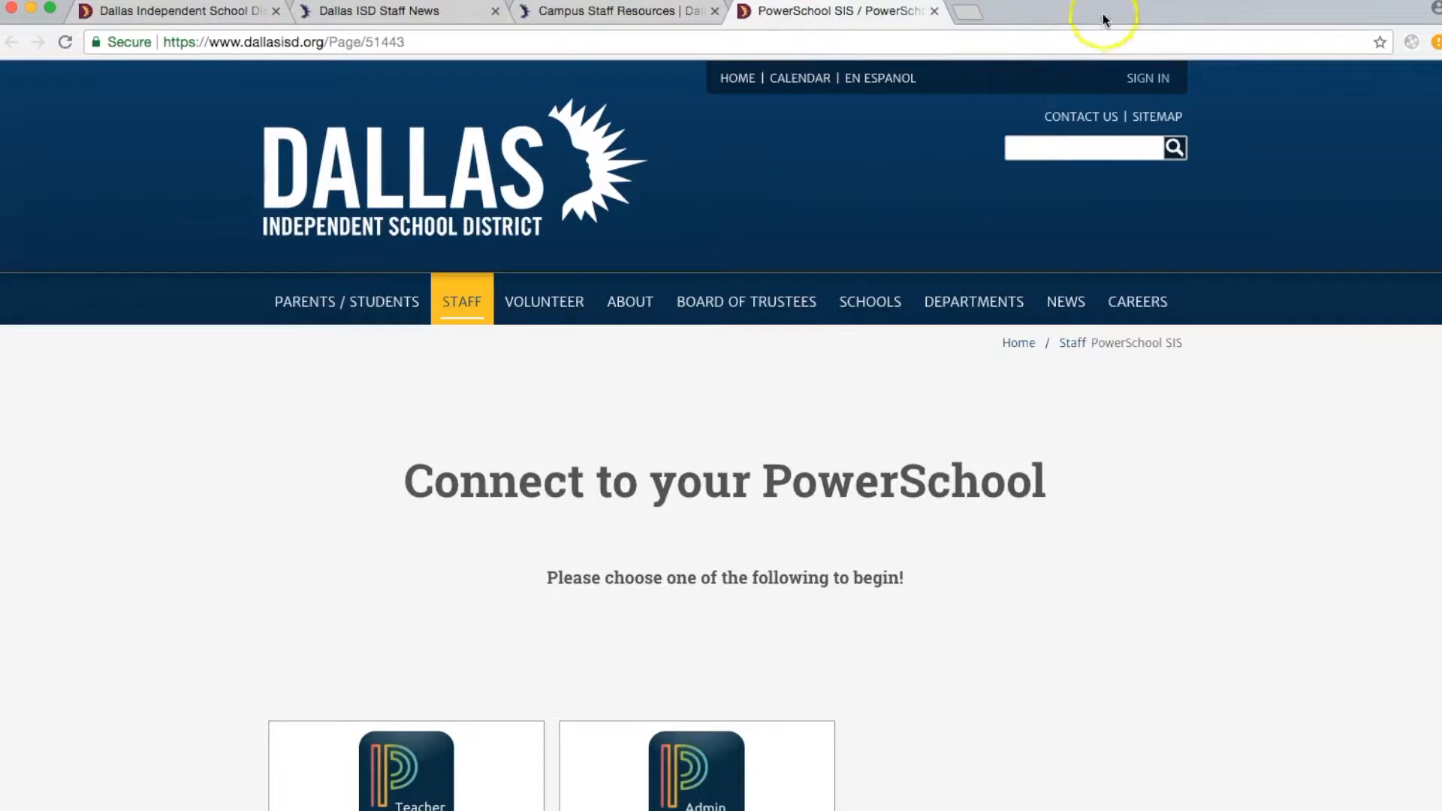
# Open the teacher PowerSchool site and go to PowerTeacher Portal Home through the Quick Links
pyautogui.click(410, 801)
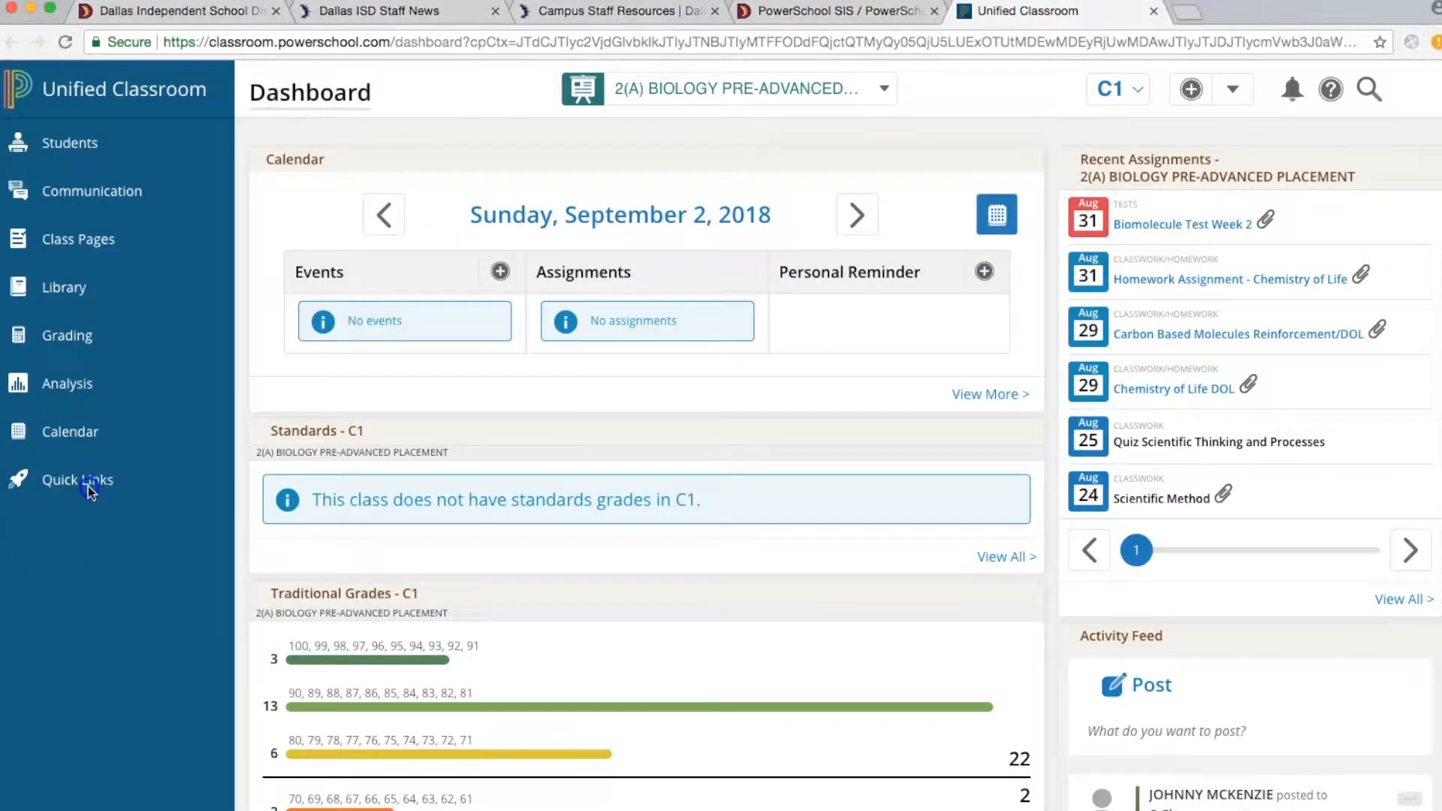
pyautogui.click(81, 484)
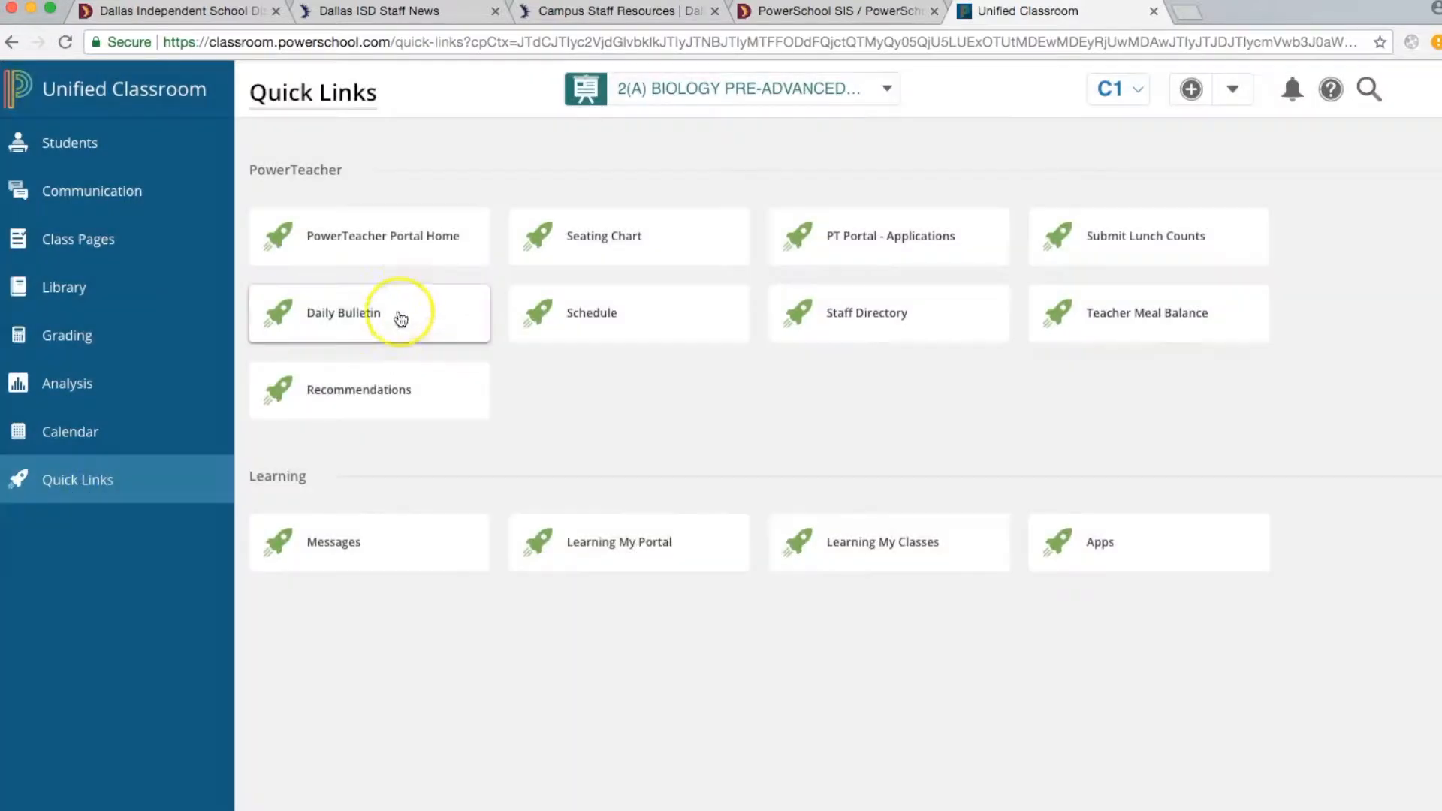
pyautogui.click(357, 236)
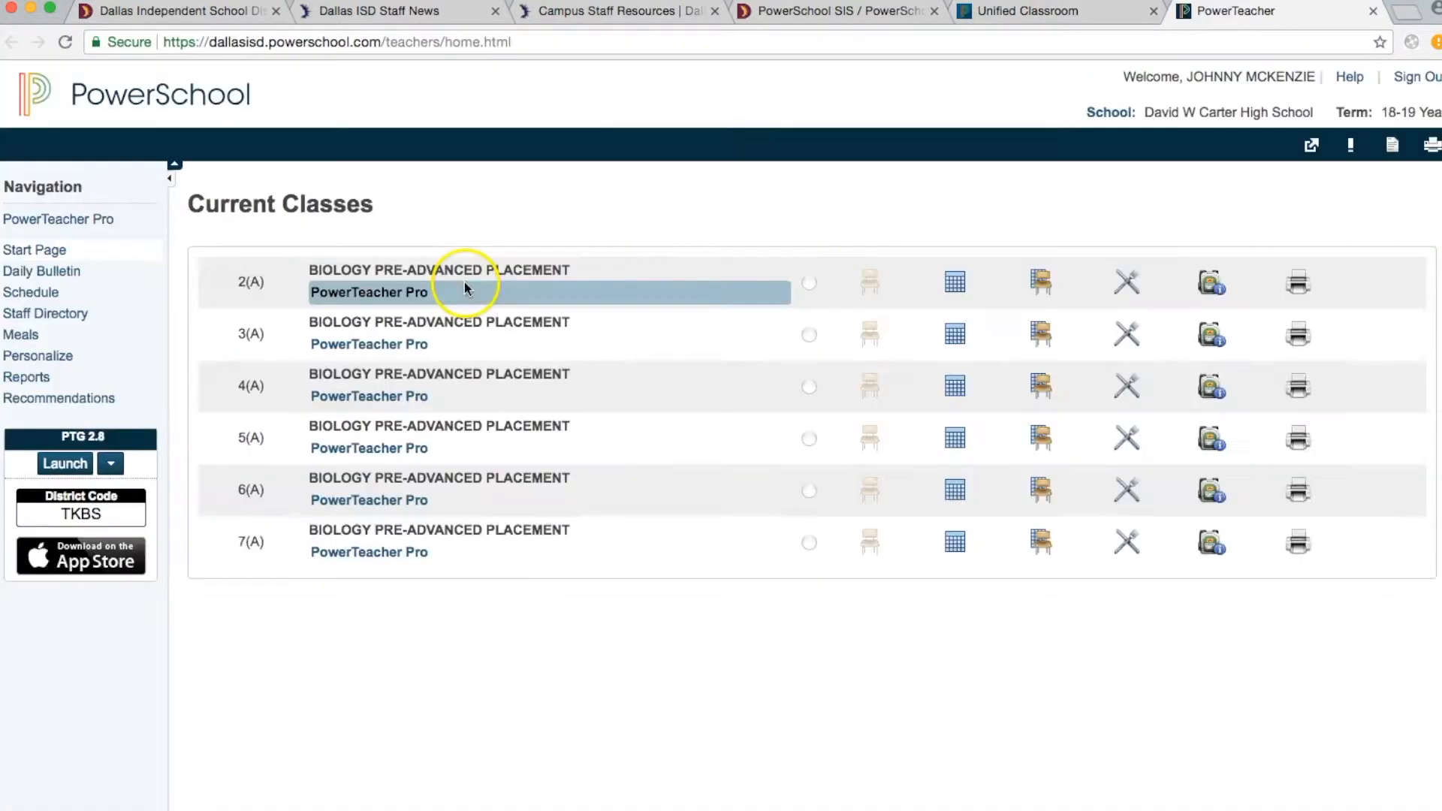
# Launch Performance Matters from the PowerTeacher applications list
pyautogui.click(1312, 149)
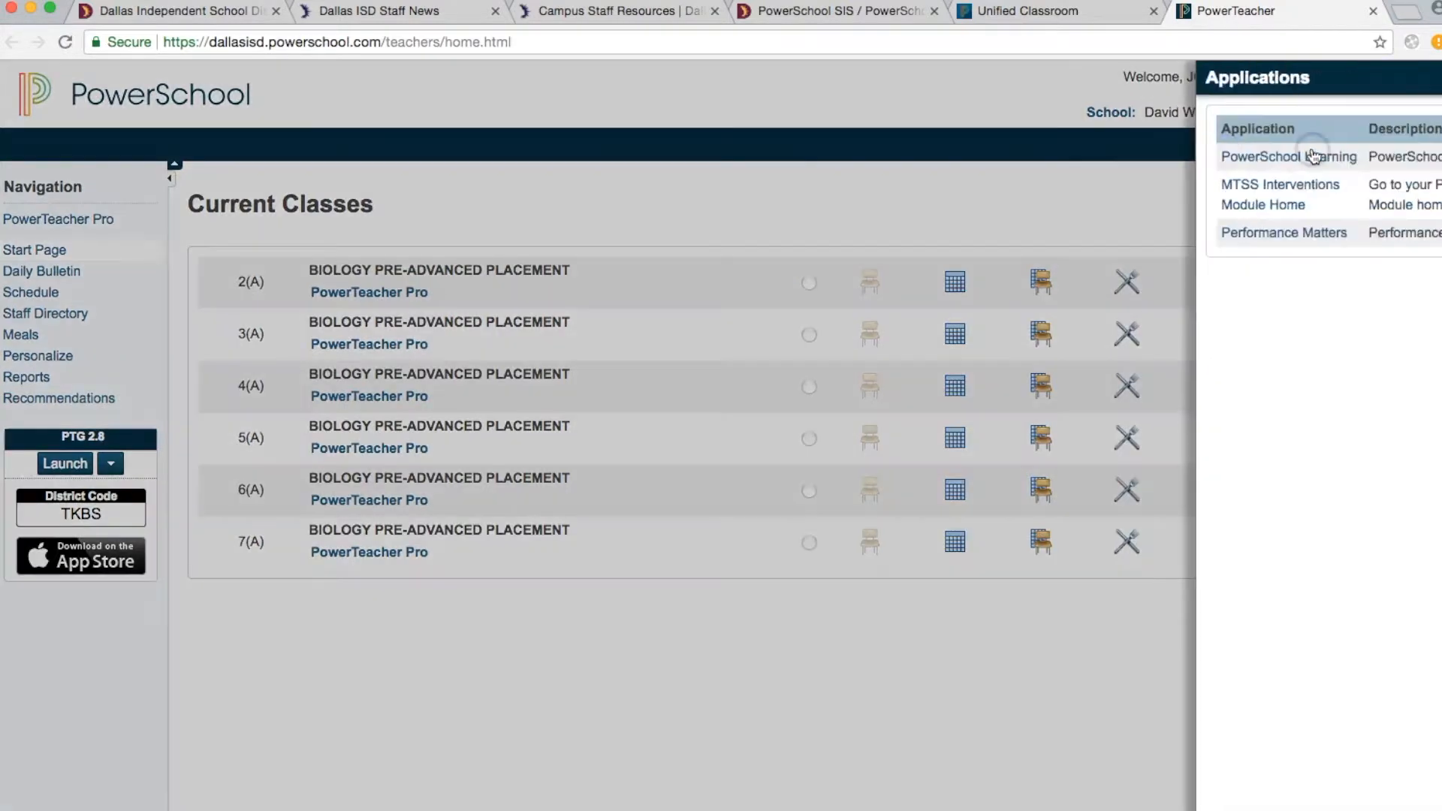
pyautogui.click(1415, 81)
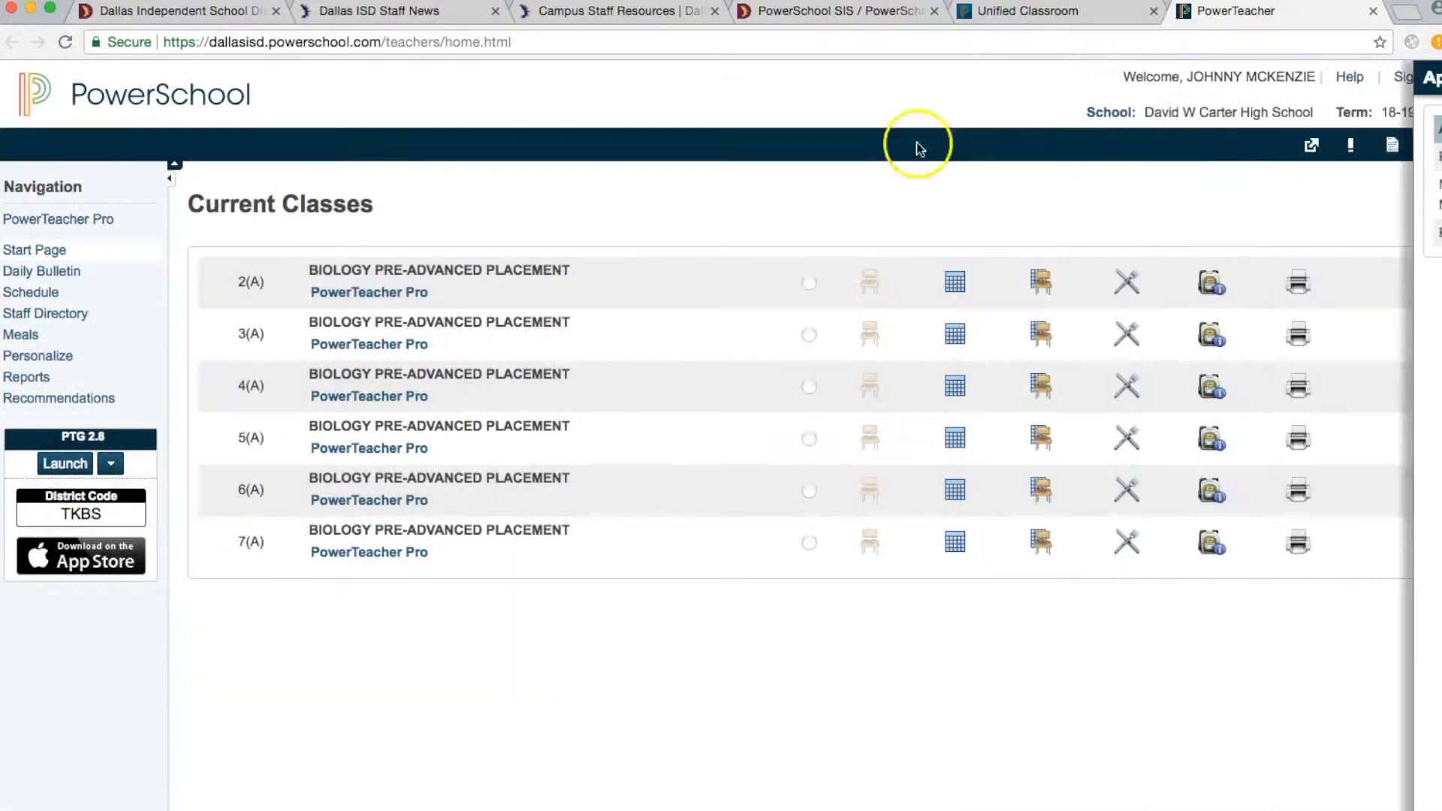
pyautogui.click(1293, 154)
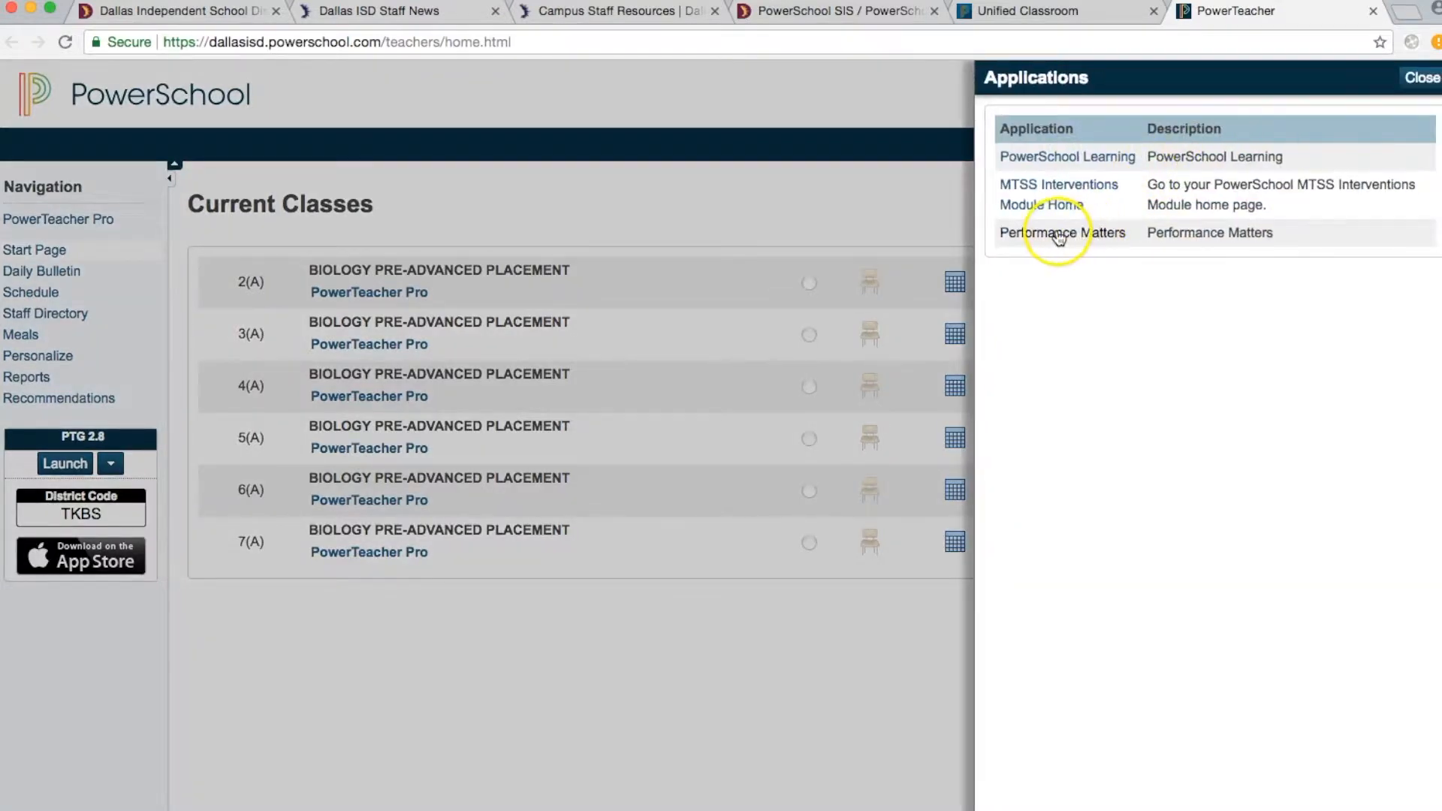
pyautogui.click(1059, 234)
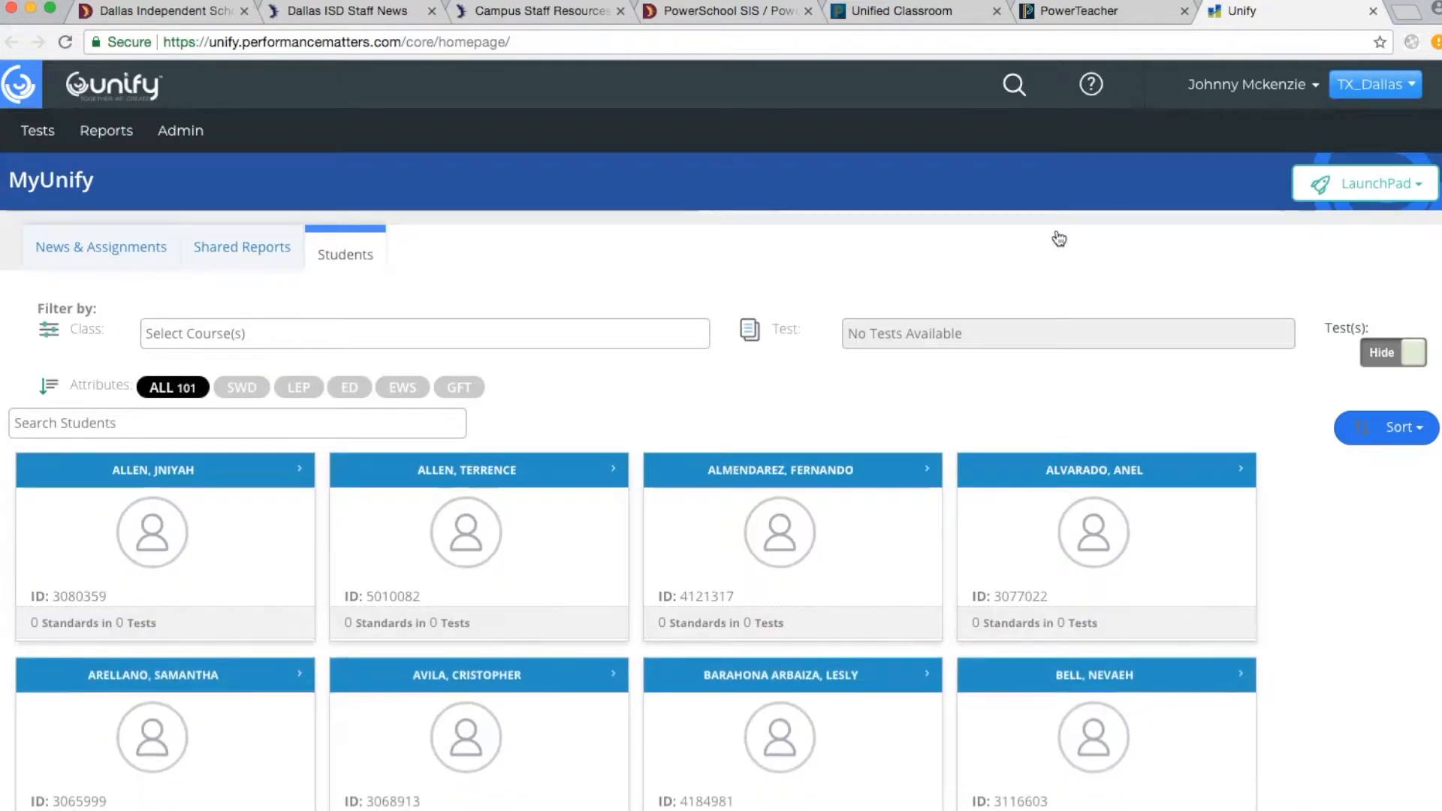
# Open the Biology Biomolecules test from the Test Center and show its Scan Sheets options in the administration settings
pyautogui.click(49, 141)
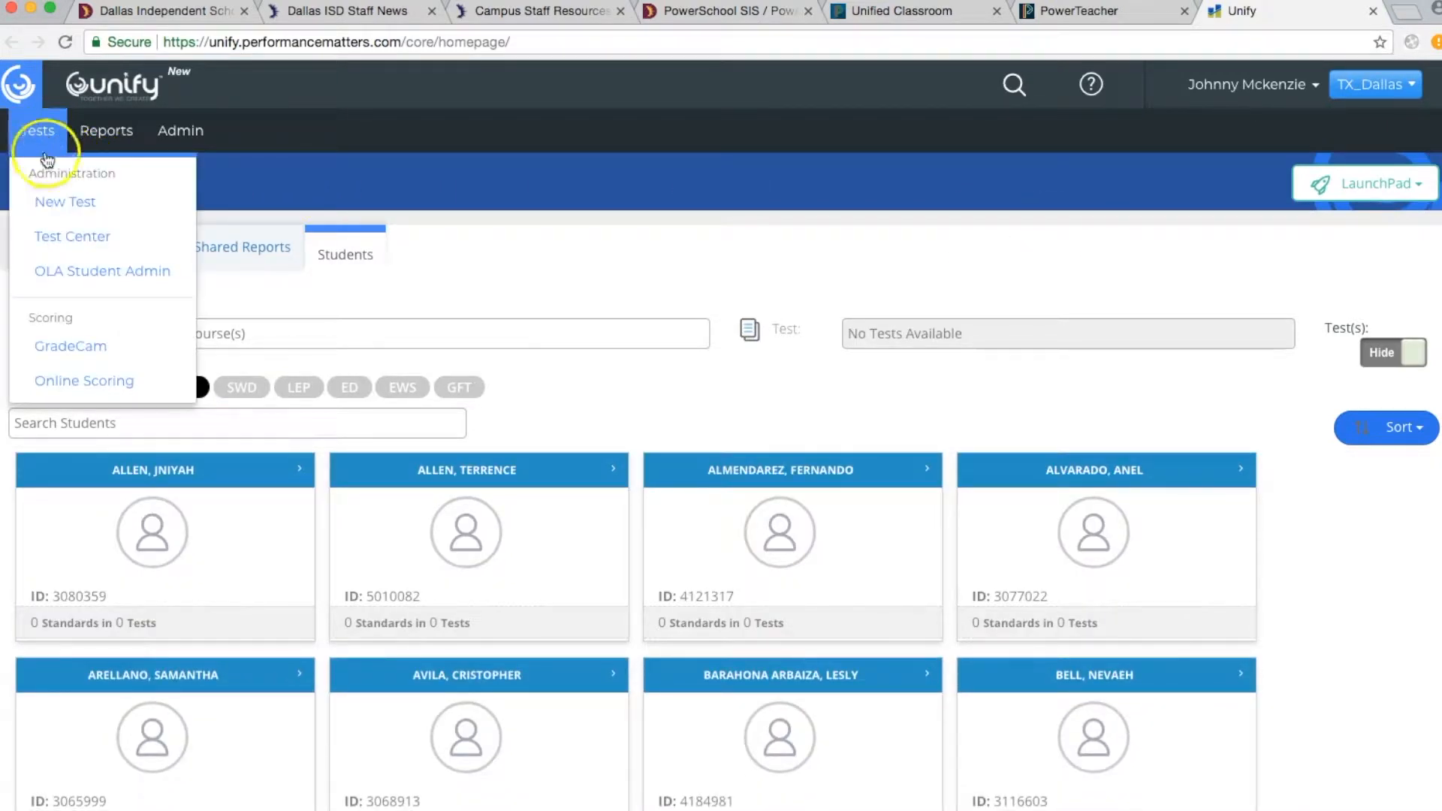
pyautogui.click(66, 236)
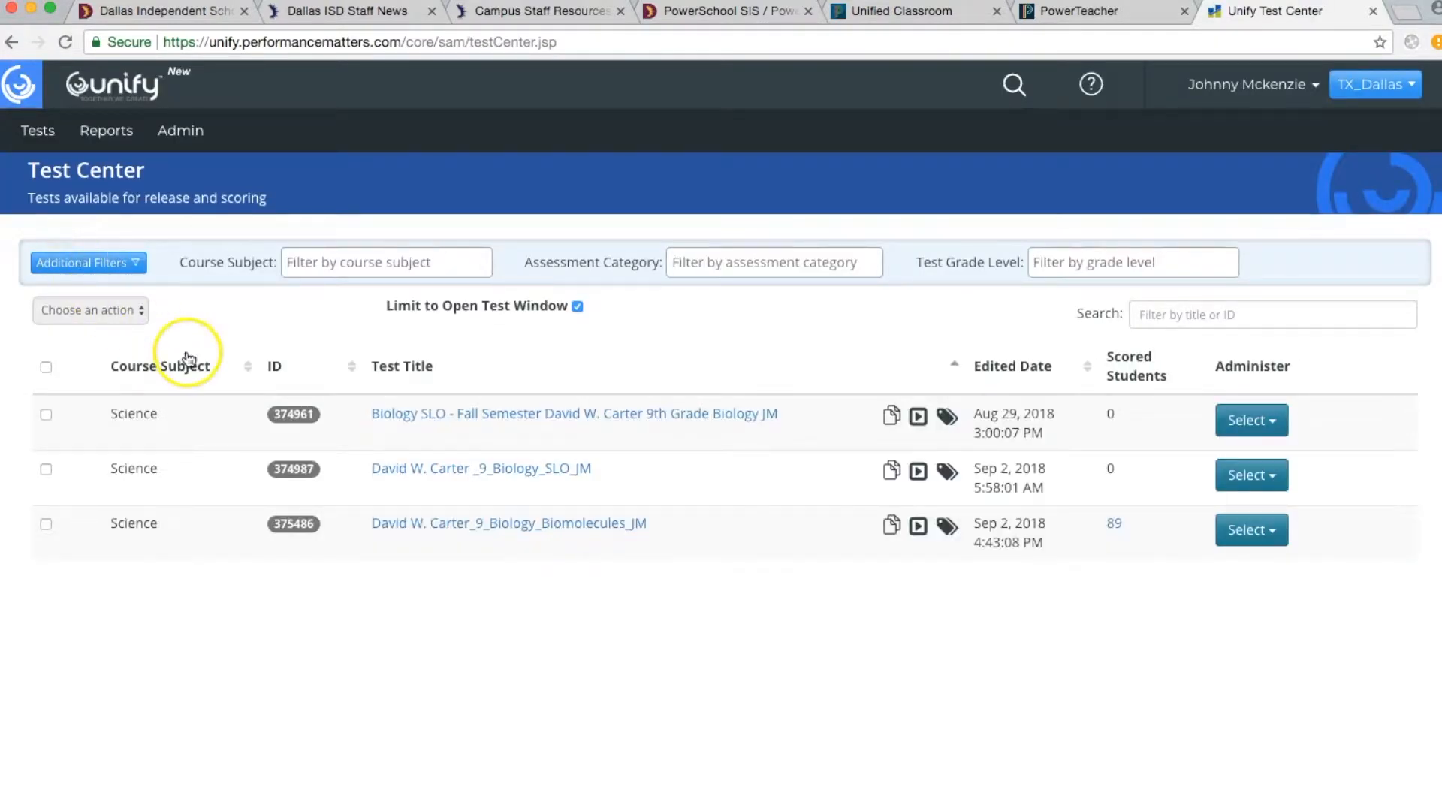
pyautogui.click(467, 525)
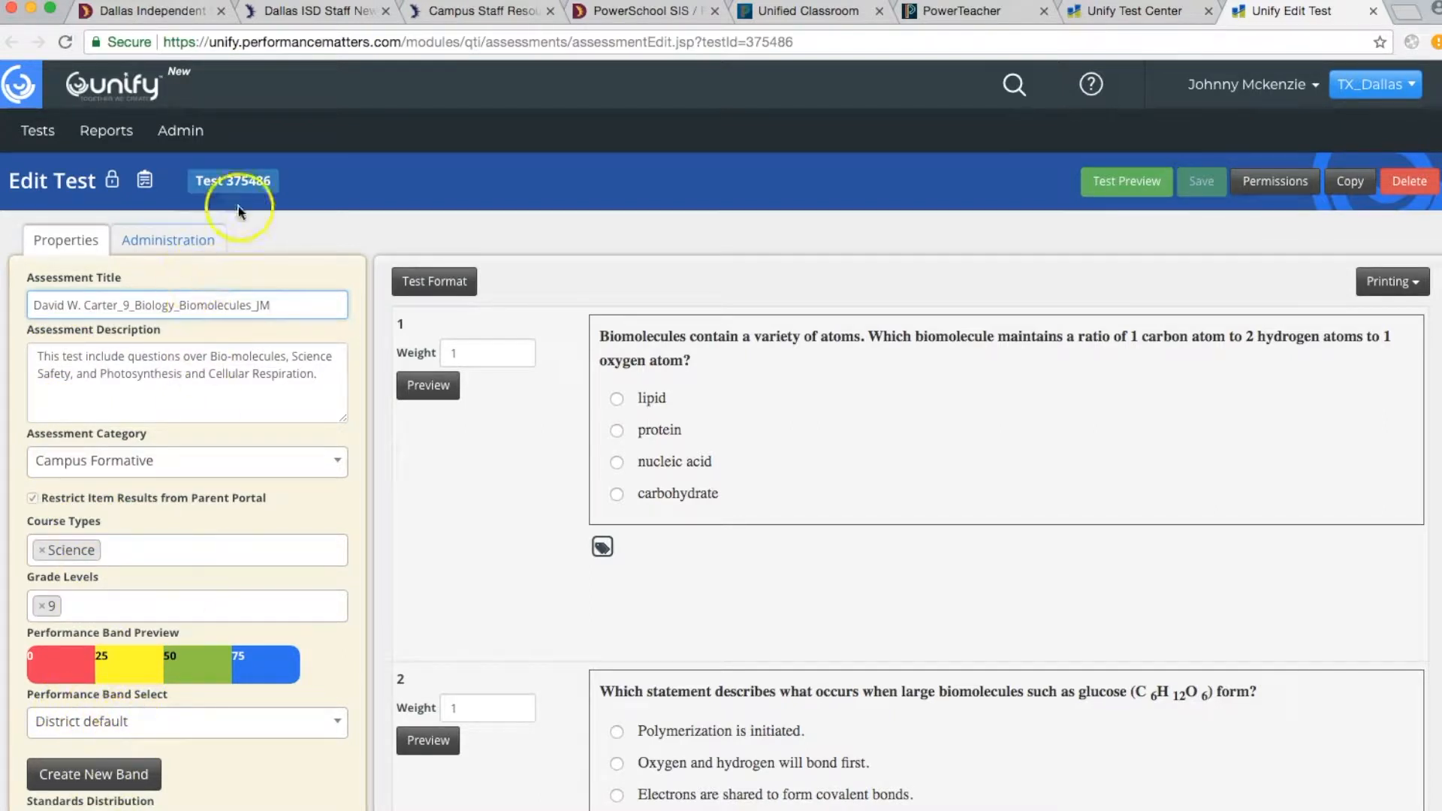
pyautogui.click(166, 237)
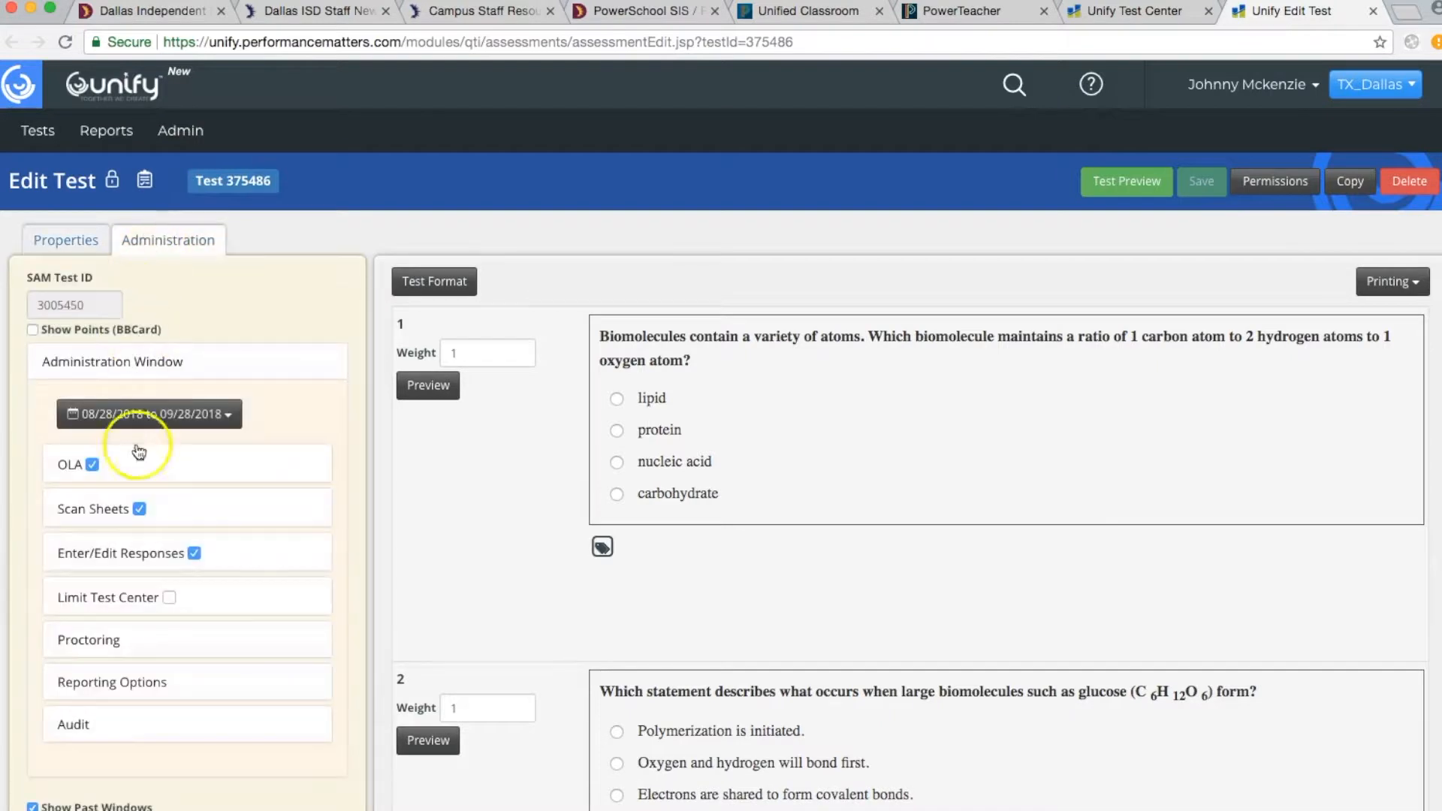
pyautogui.click(92, 511)
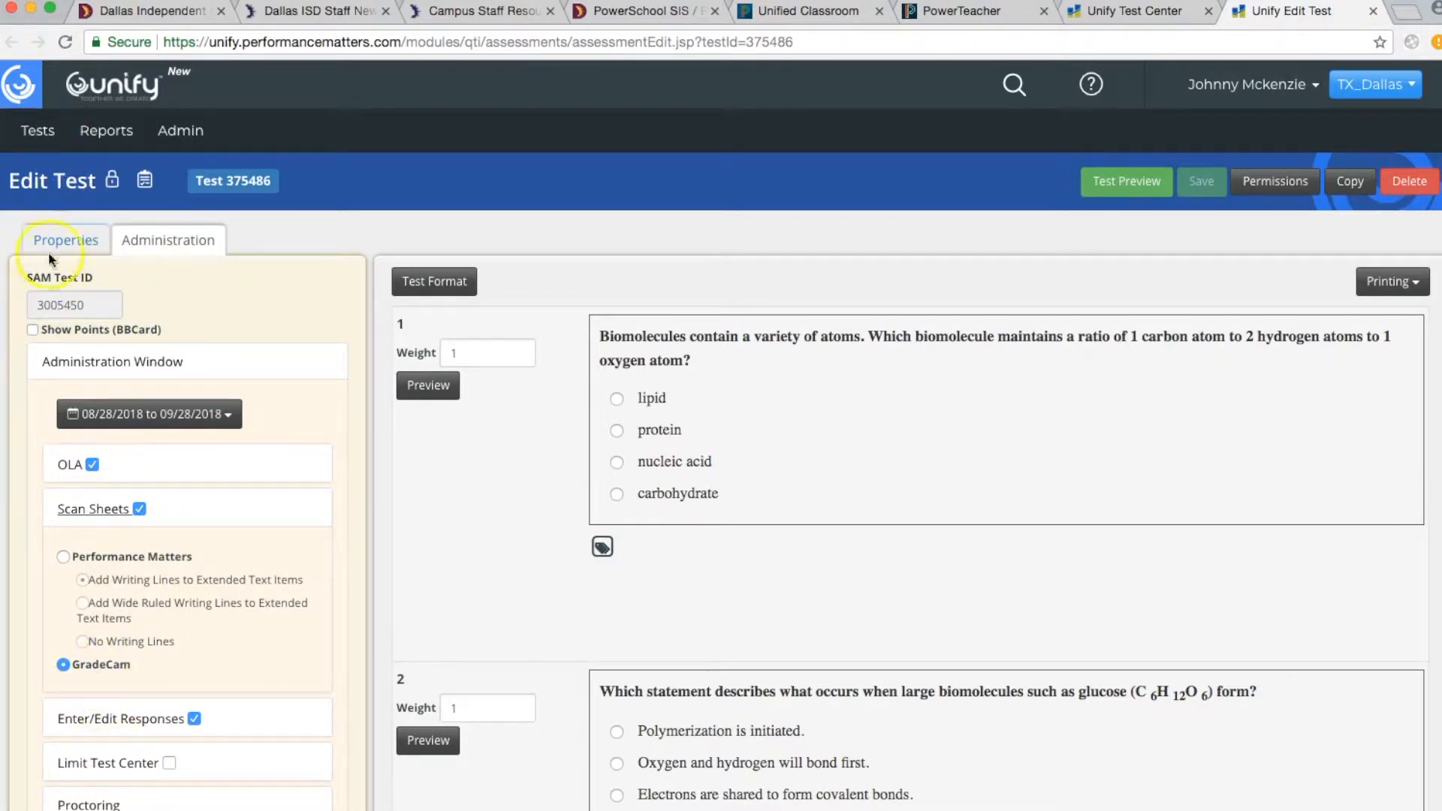
# Return to the Test Center and open the Online / Paper Based release dialog for the Biology Biomolecules test
pyautogui.click(40, 137)
pyautogui.click(89, 241)
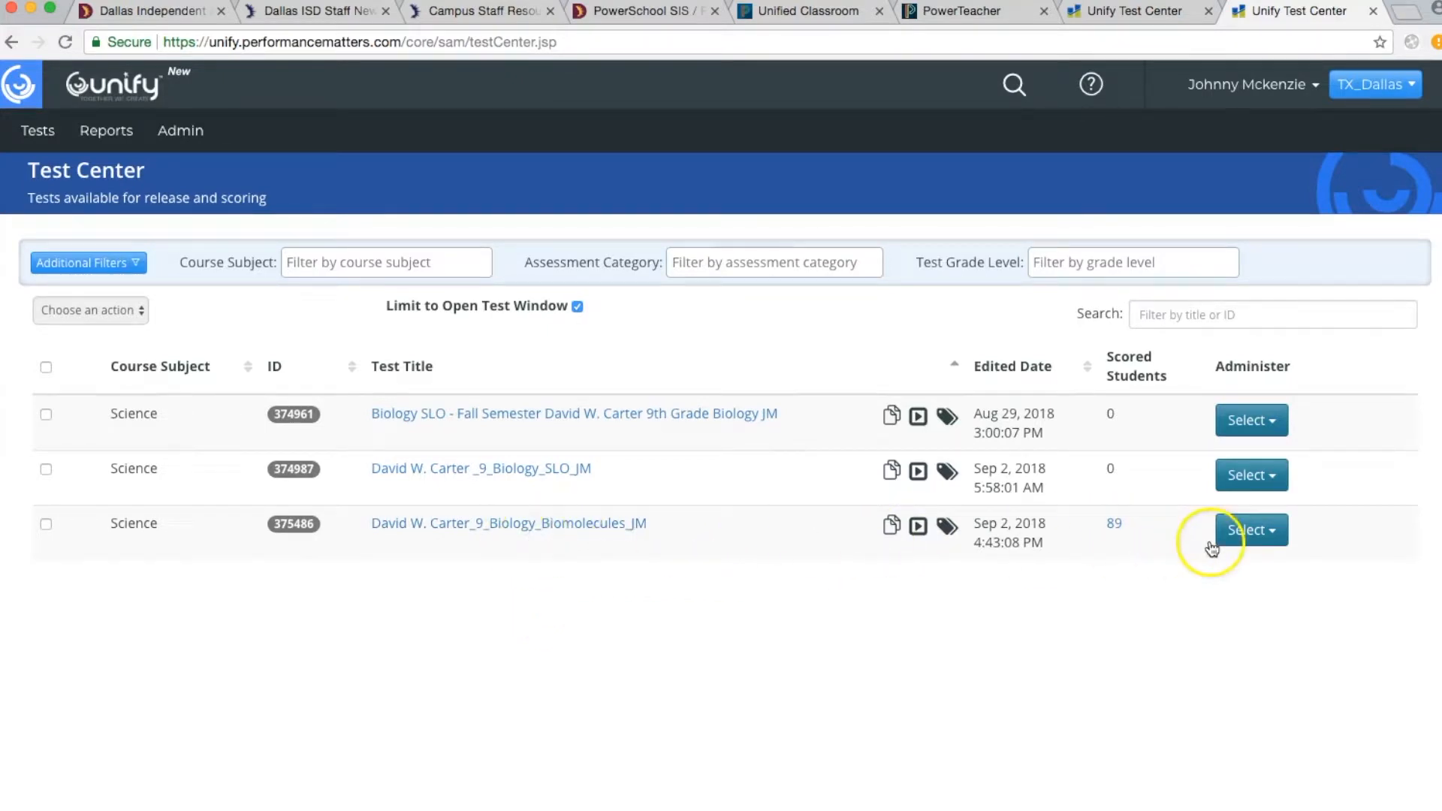
pyautogui.click(1269, 533)
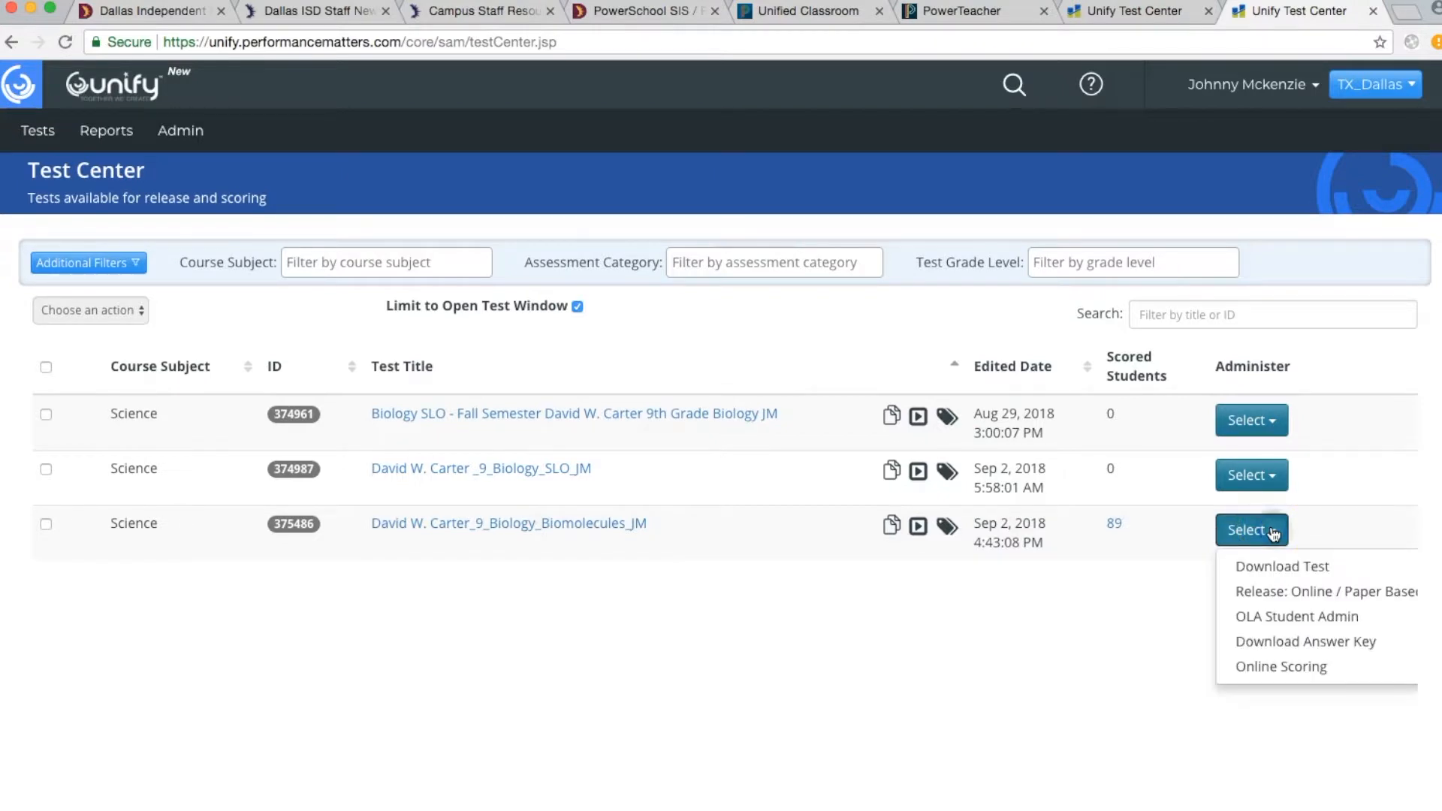
pyautogui.click(1270, 593)
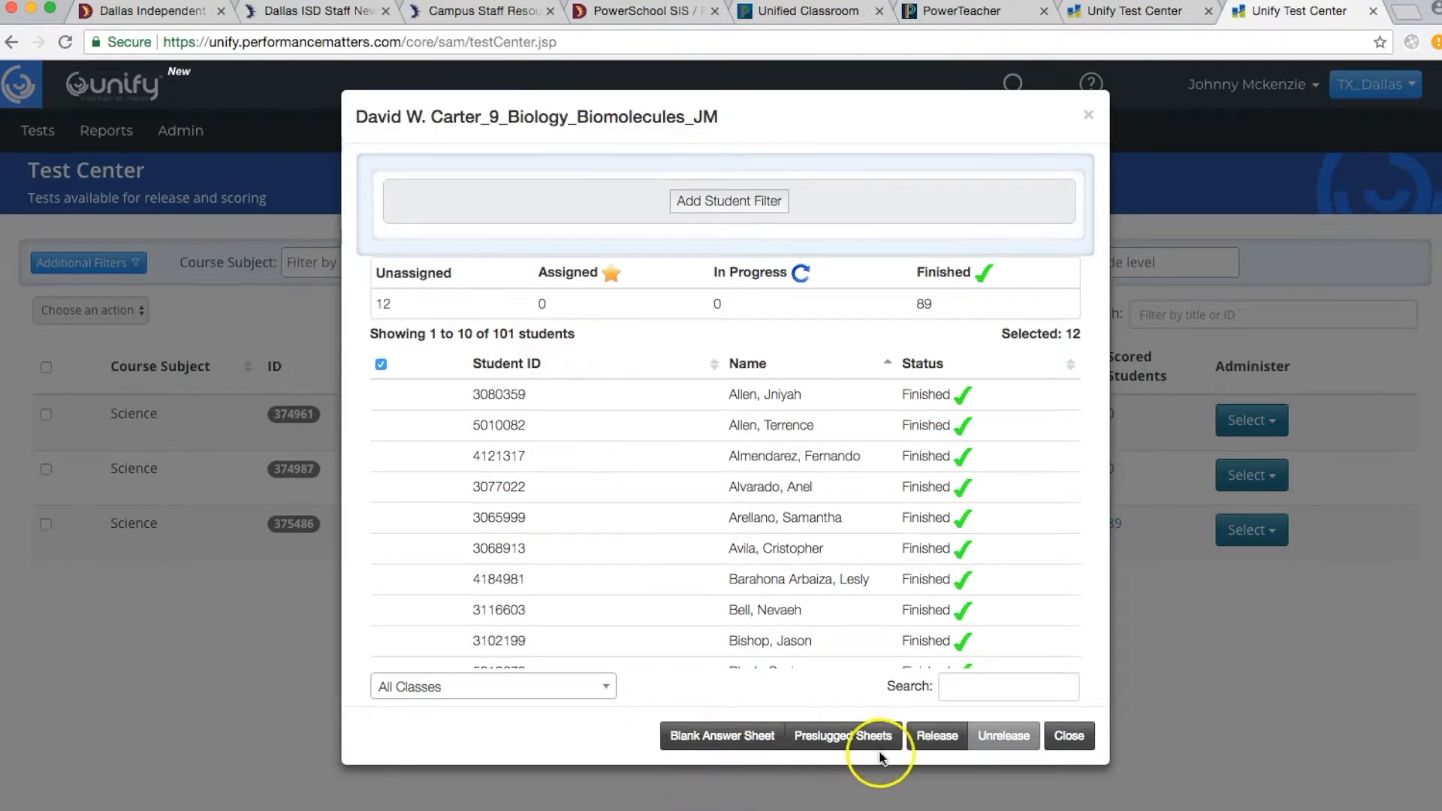
# Review the test's student list and generate Preslugged Sheets for the selected unassigned students
pyautogui.click(769, 754)
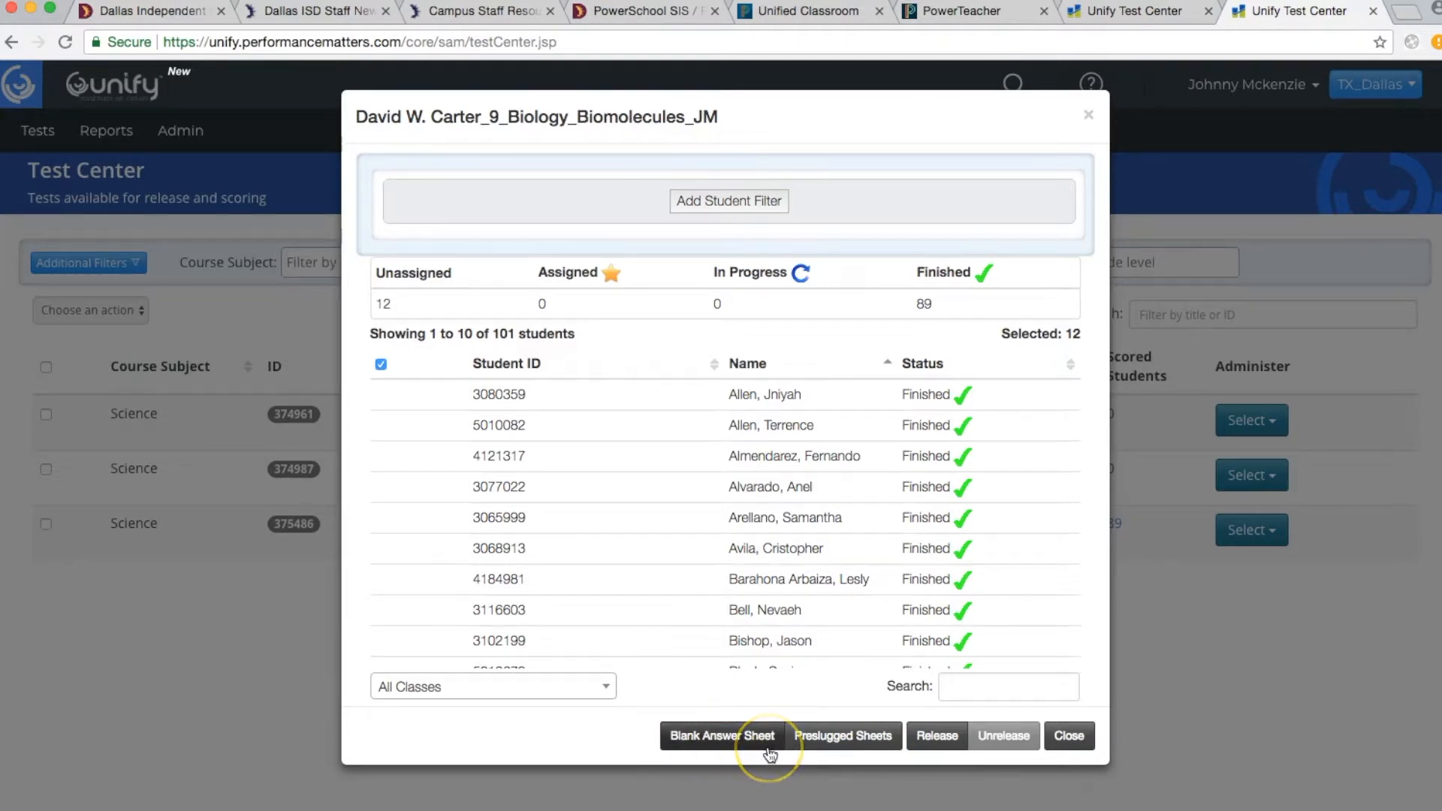
pyautogui.click(834, 751)
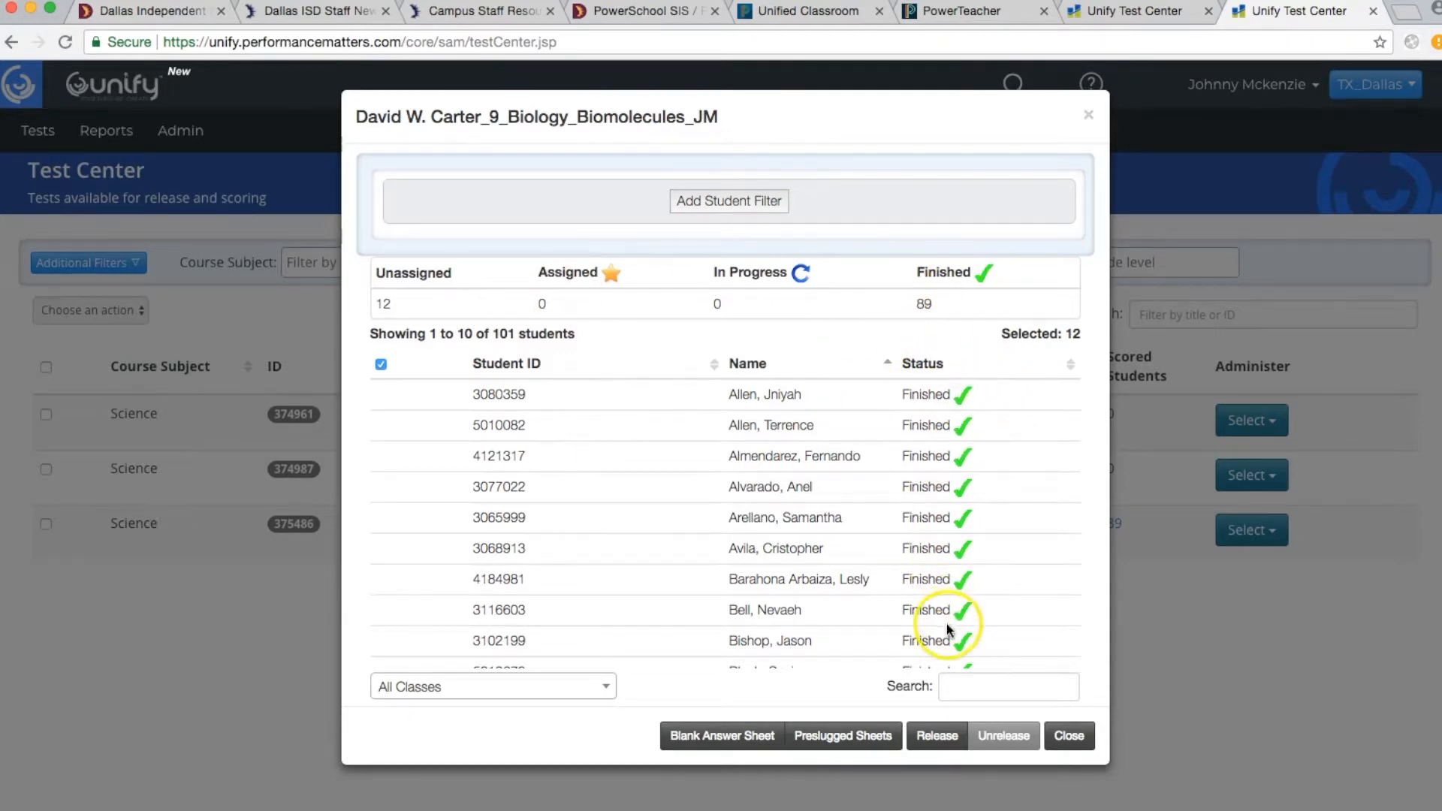
pyautogui.scroll(-10, 728, 486)
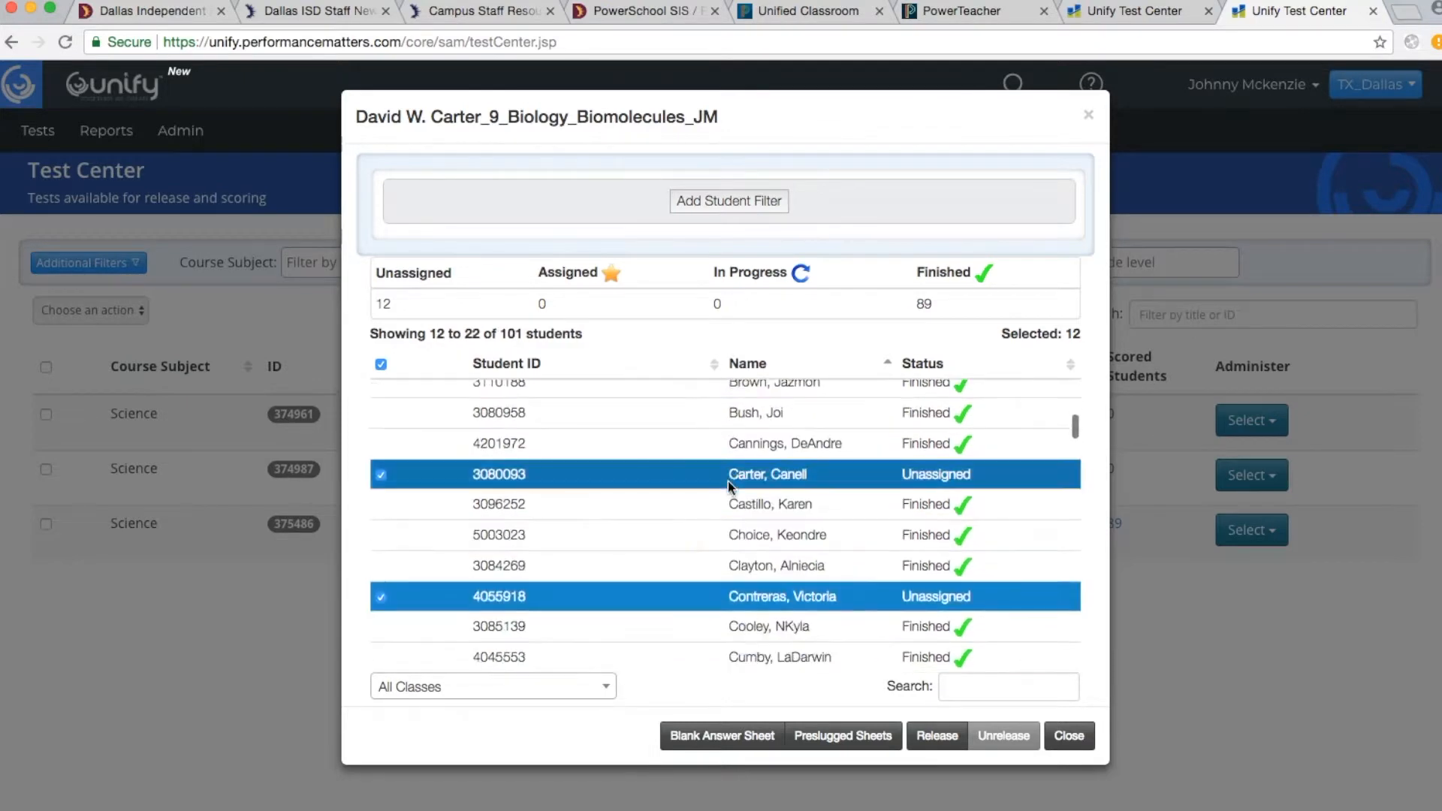
pyautogui.scroll(5, 727, 486)
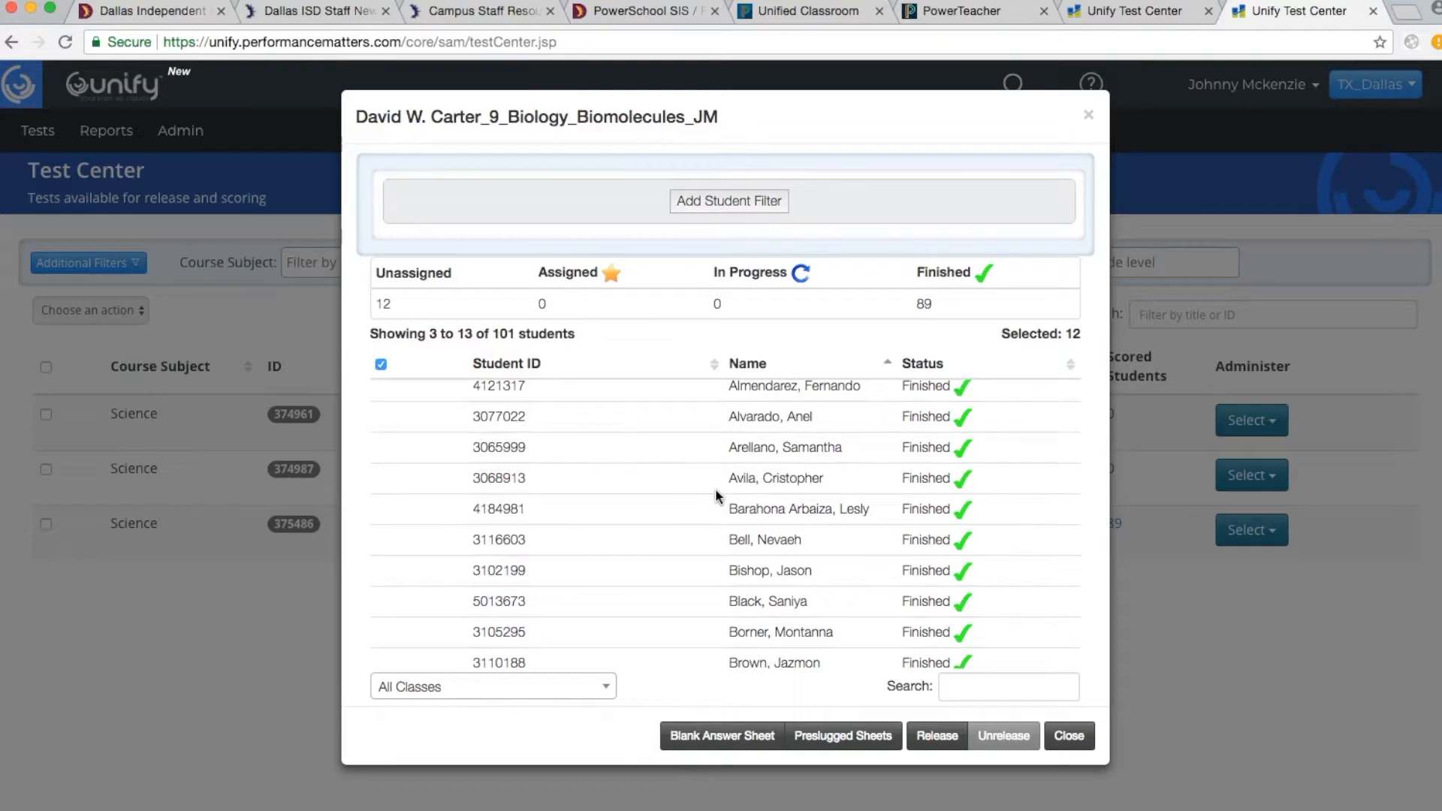
pyautogui.scroll(-5, 715, 488)
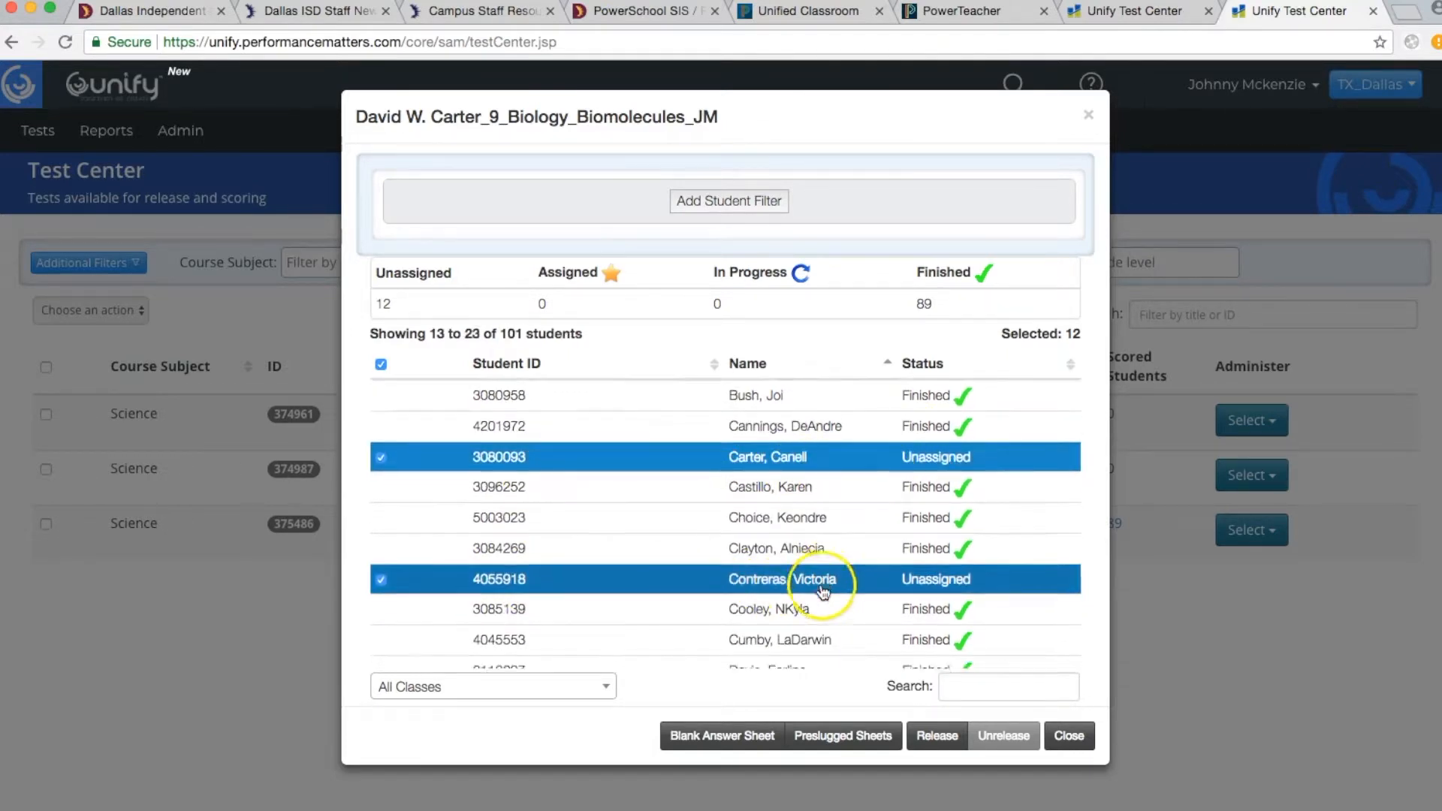
pyautogui.scroll(-10, 796, 593)
pyautogui.scroll(-6, 797, 585)
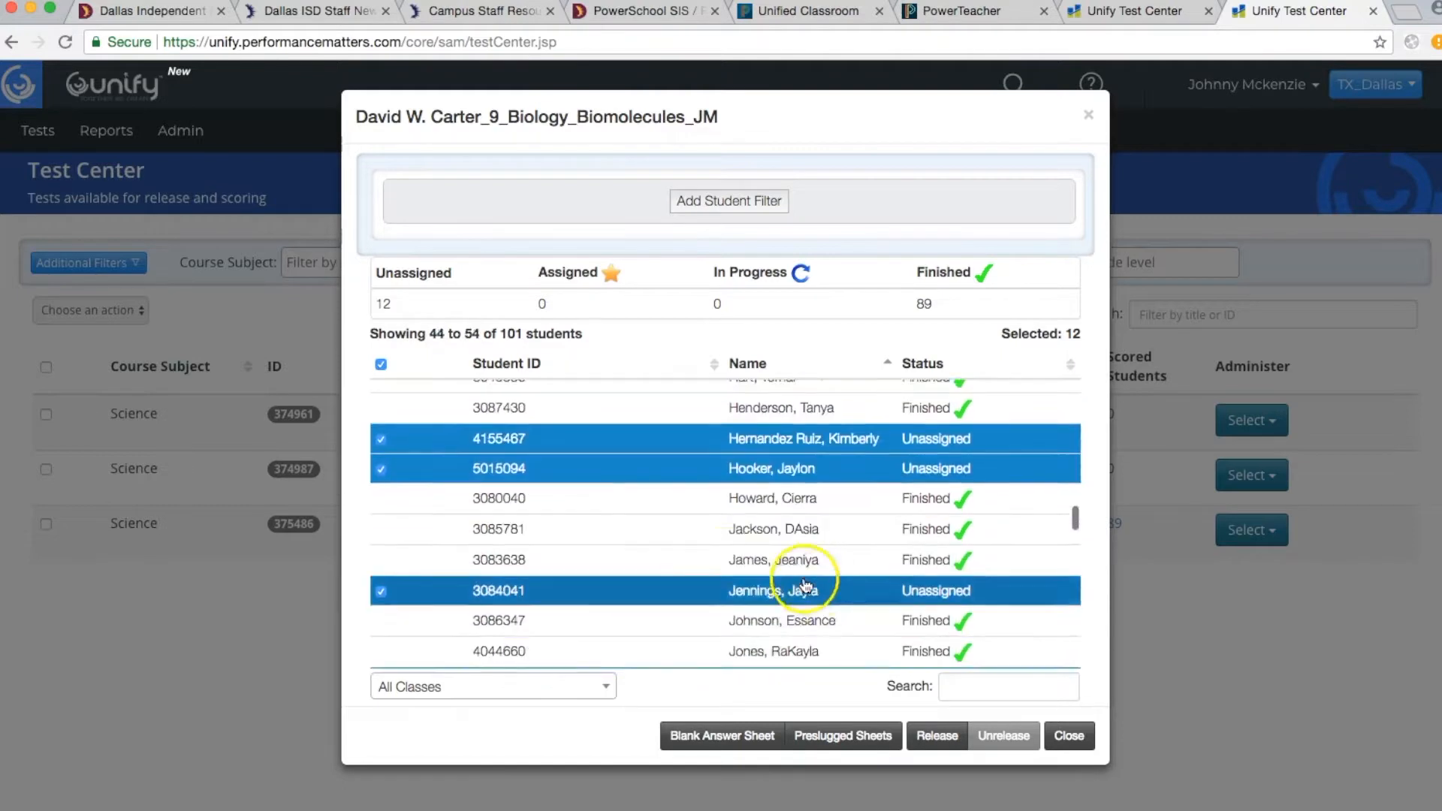
pyautogui.scroll(-3, 768, 565)
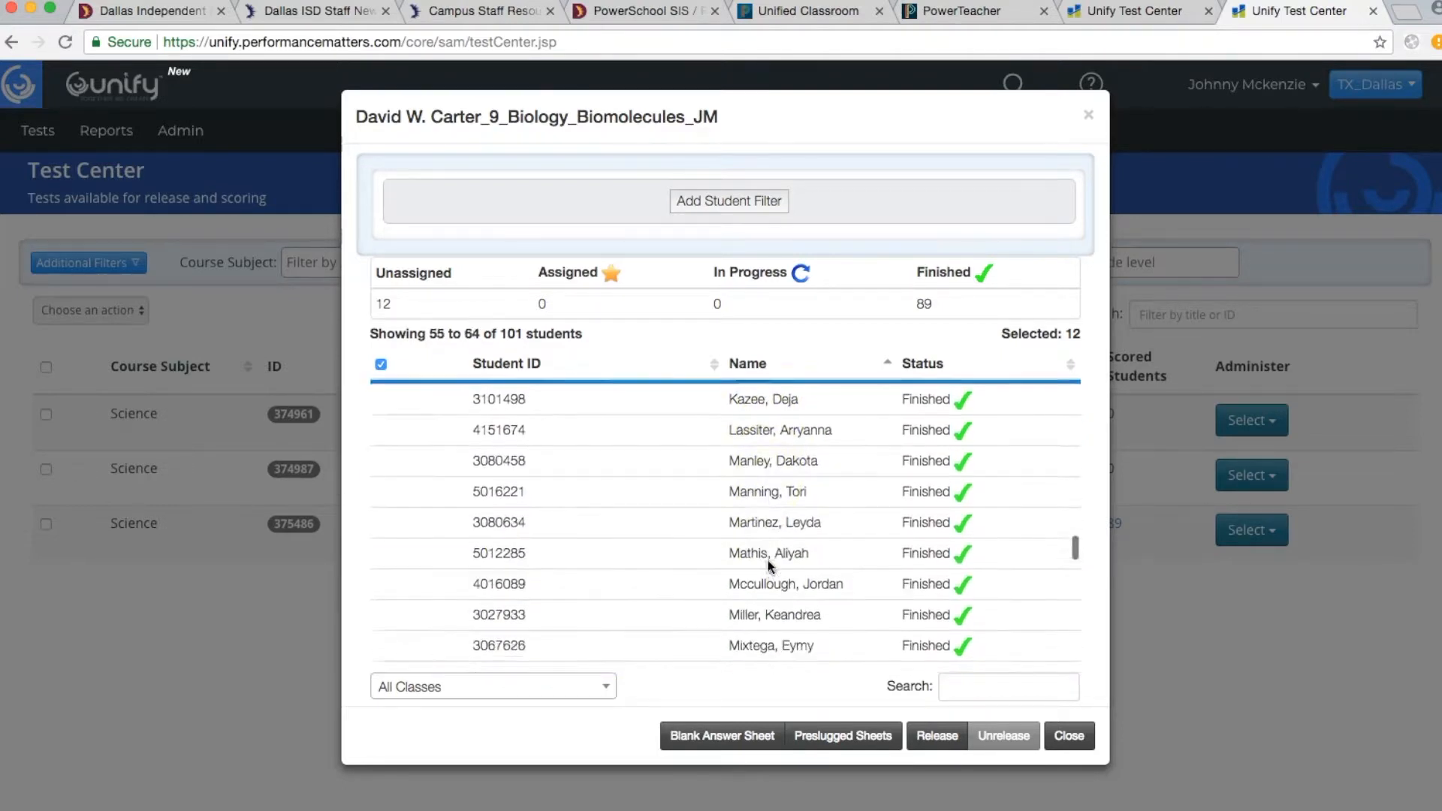
pyautogui.scroll(3, 768, 552)
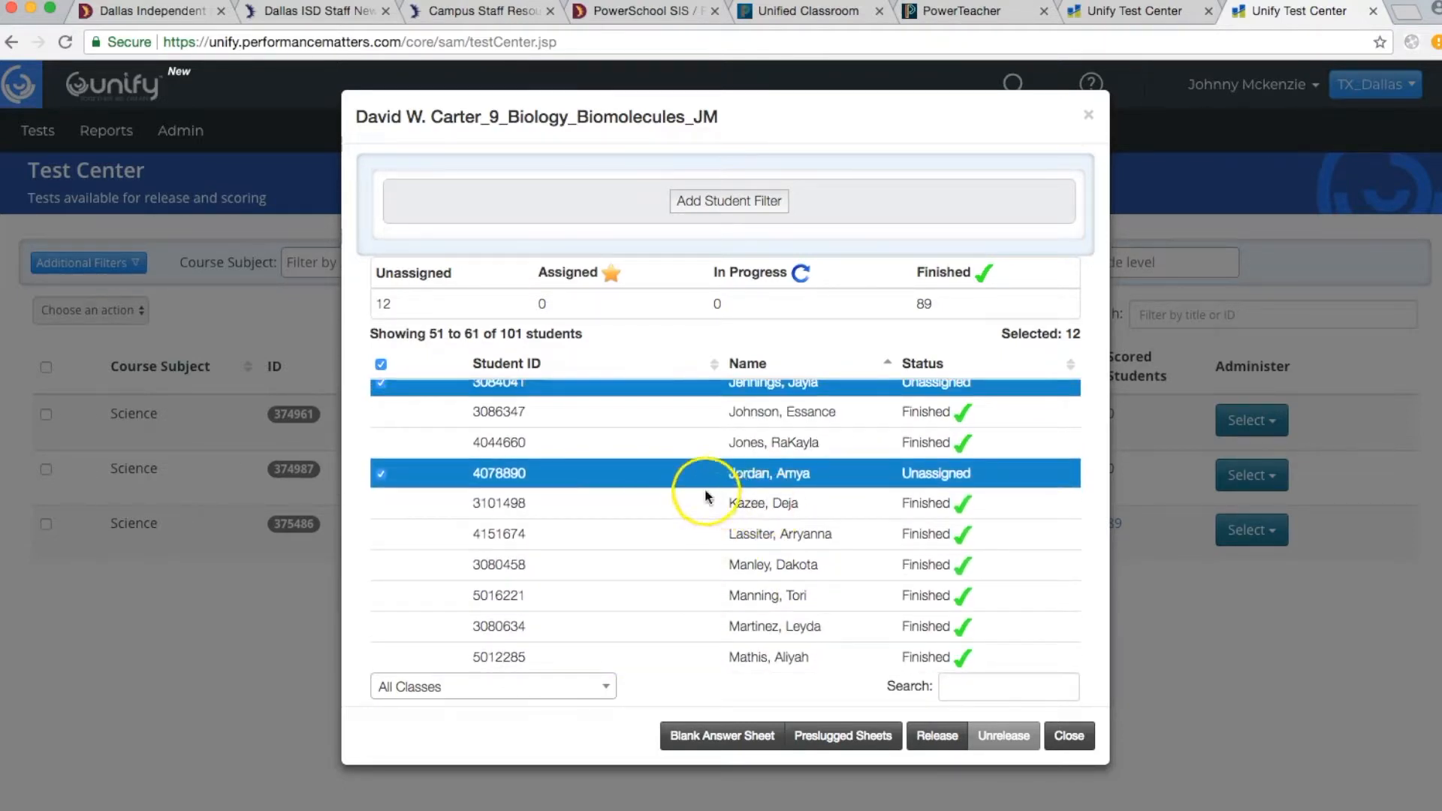
pyautogui.click(845, 740)
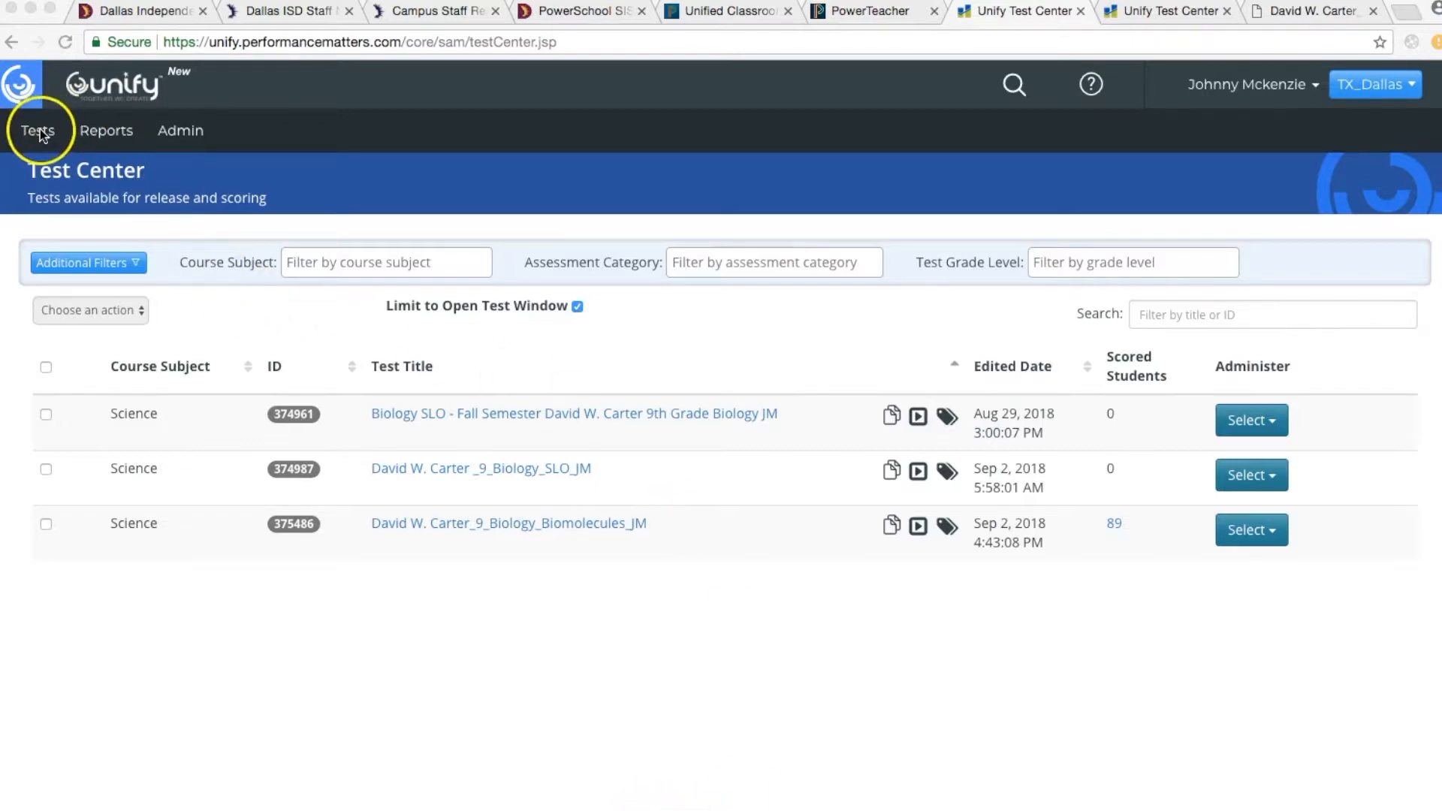
# Close the Biology Biomolecules test's release dialog to return to the Test Center list
pyautogui.click(37, 131)
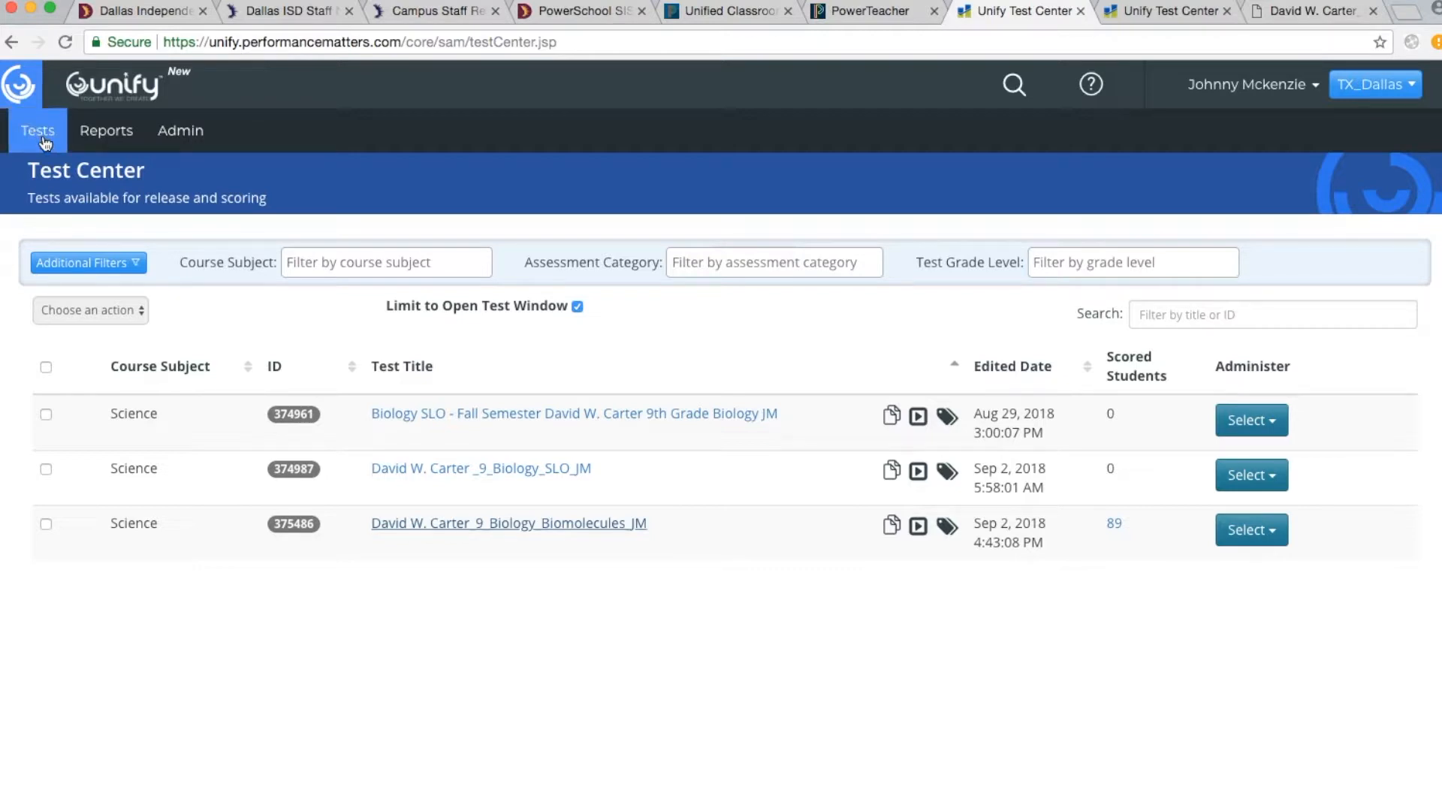
pyautogui.click(39, 132)
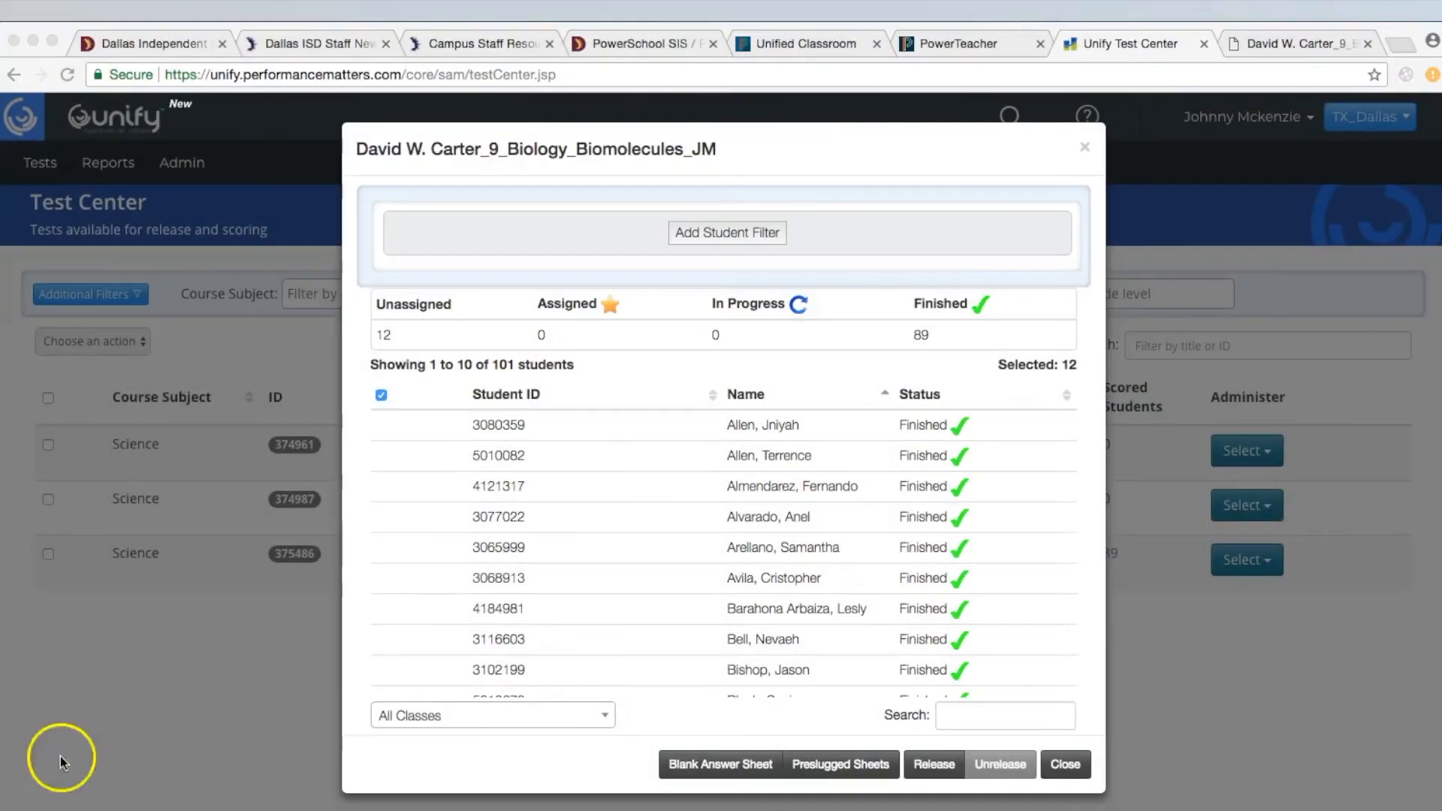
pyautogui.click(1075, 769)
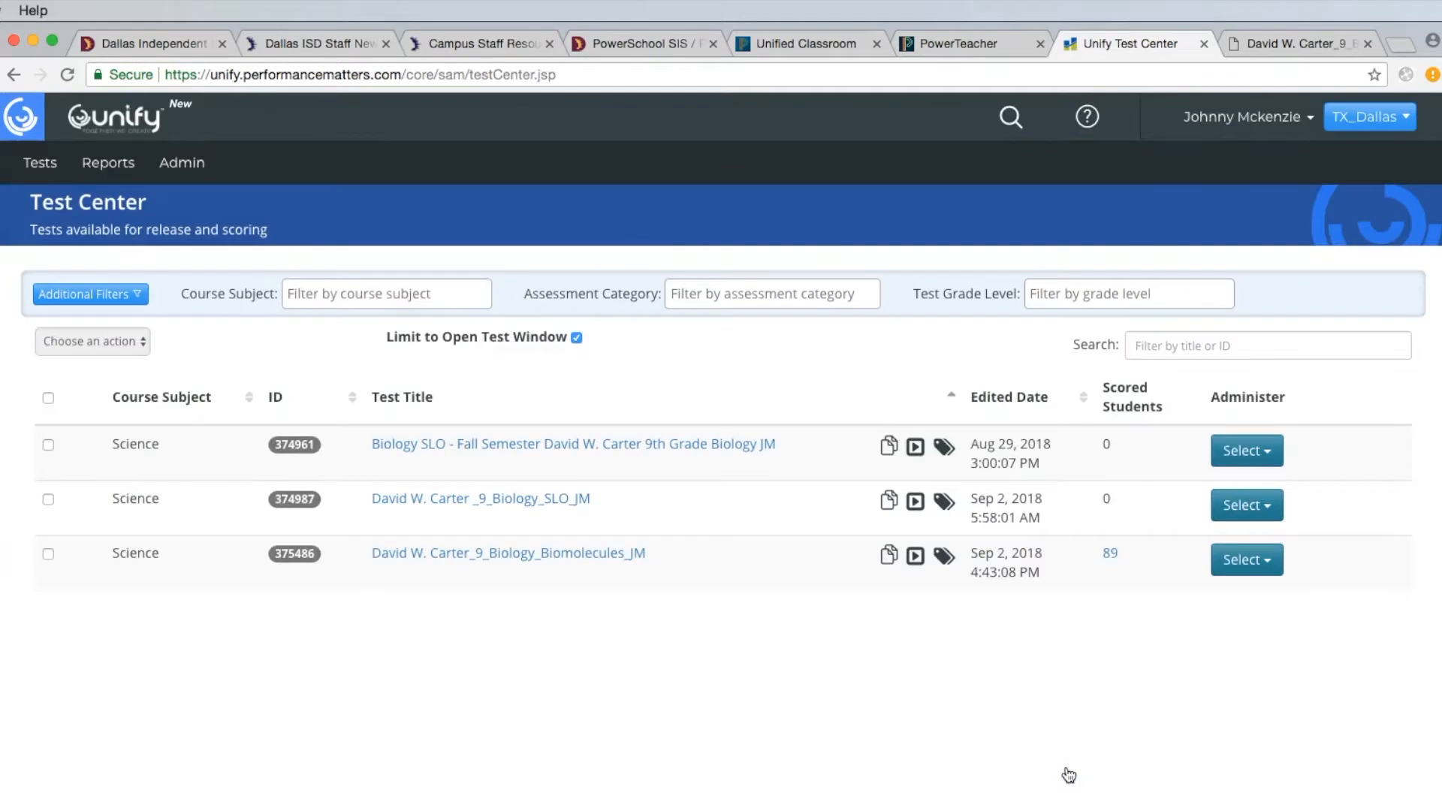
# Switch to PowerTeacher, open PowerTeacher Pro and show the Assignment / Activity List for the 2(A) Biology class
pyautogui.click(959, 47)
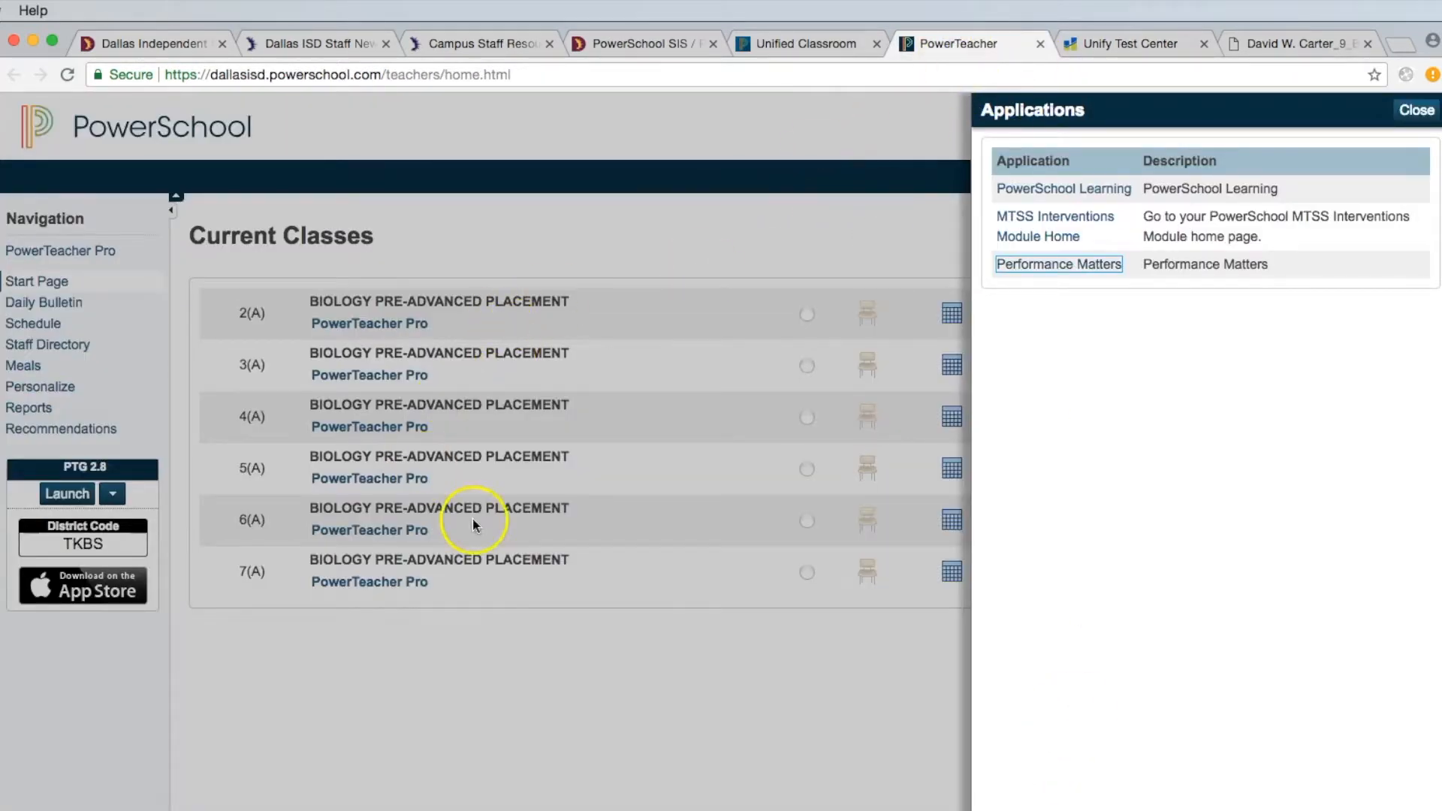
pyautogui.click(1417, 110)
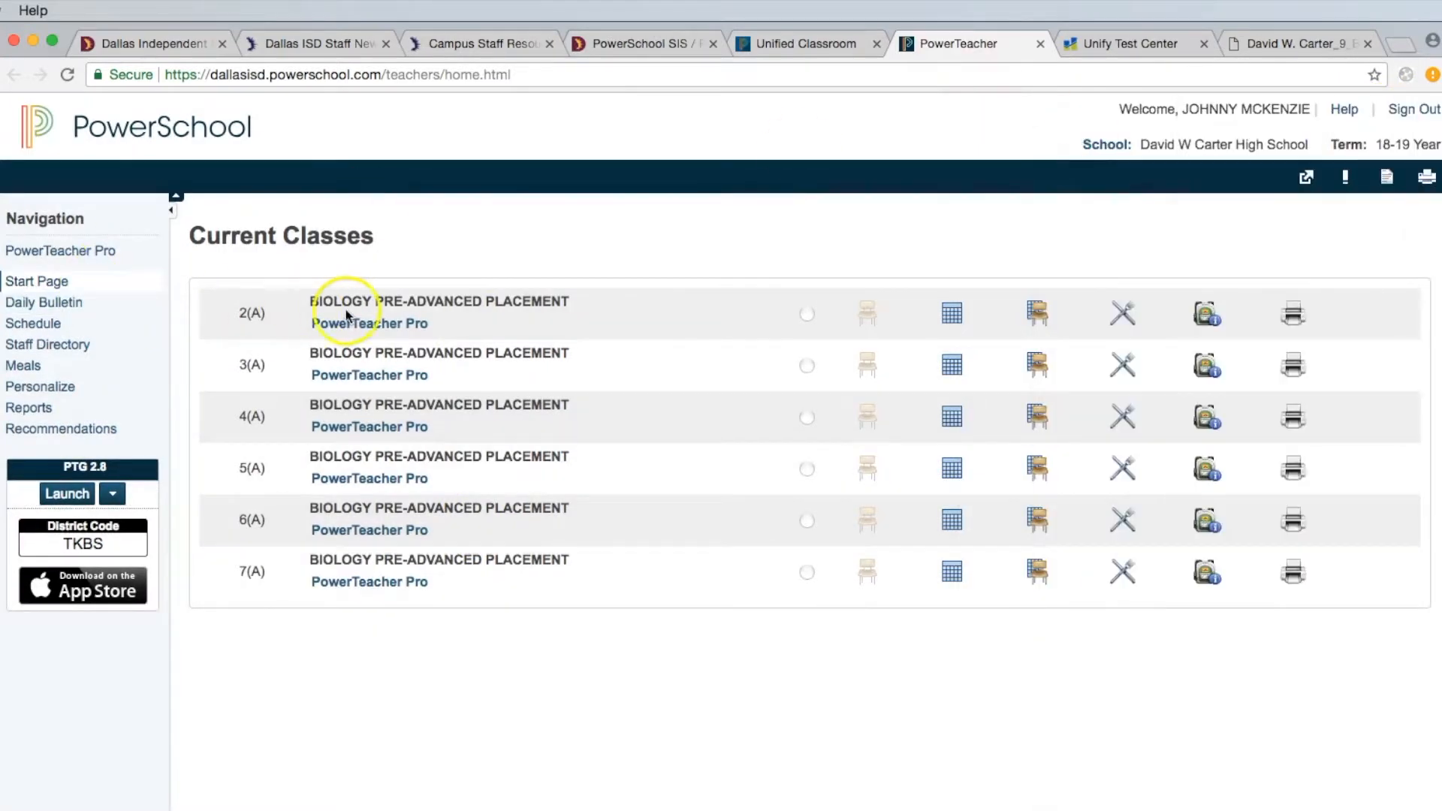
pyautogui.click(86, 251)
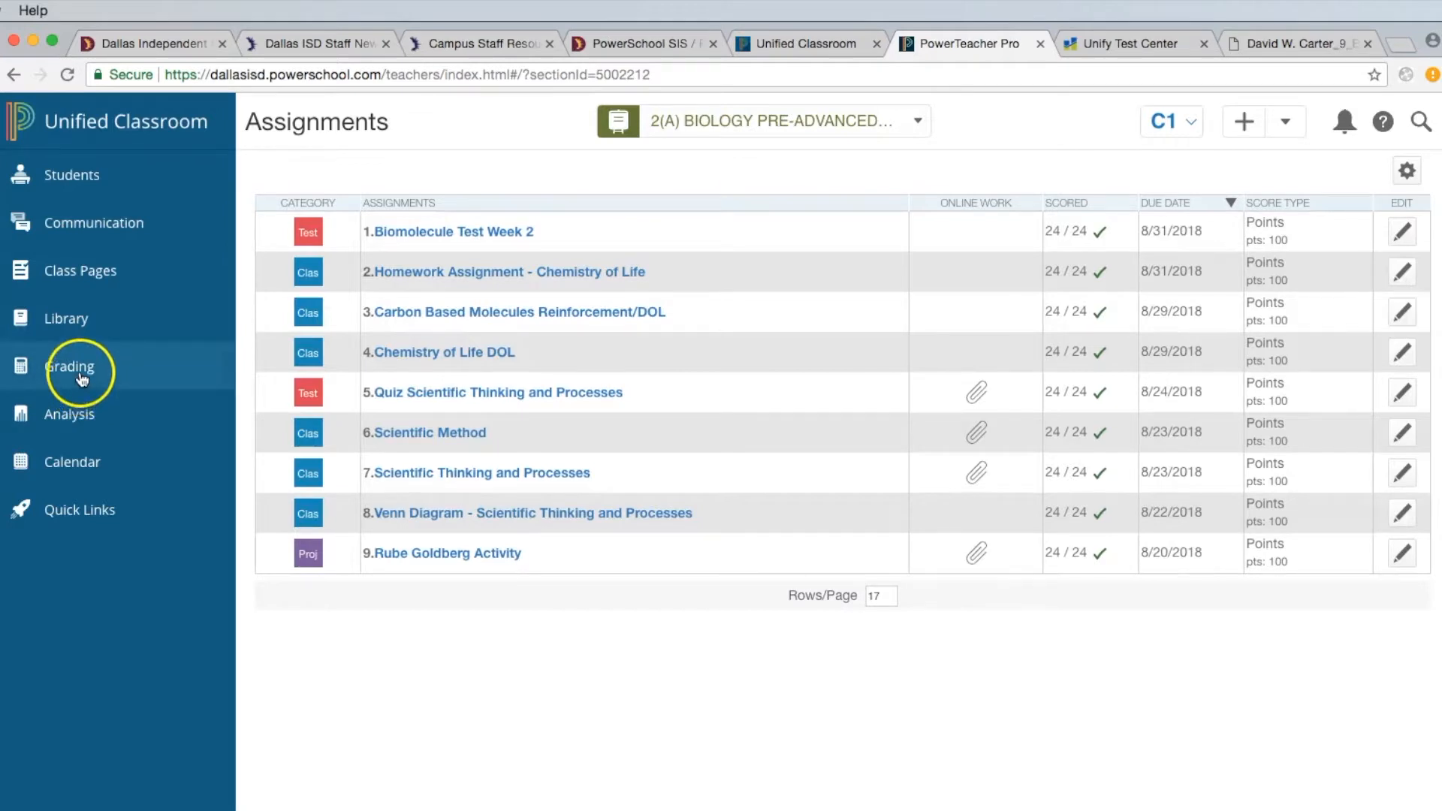
pyautogui.click(81, 378)
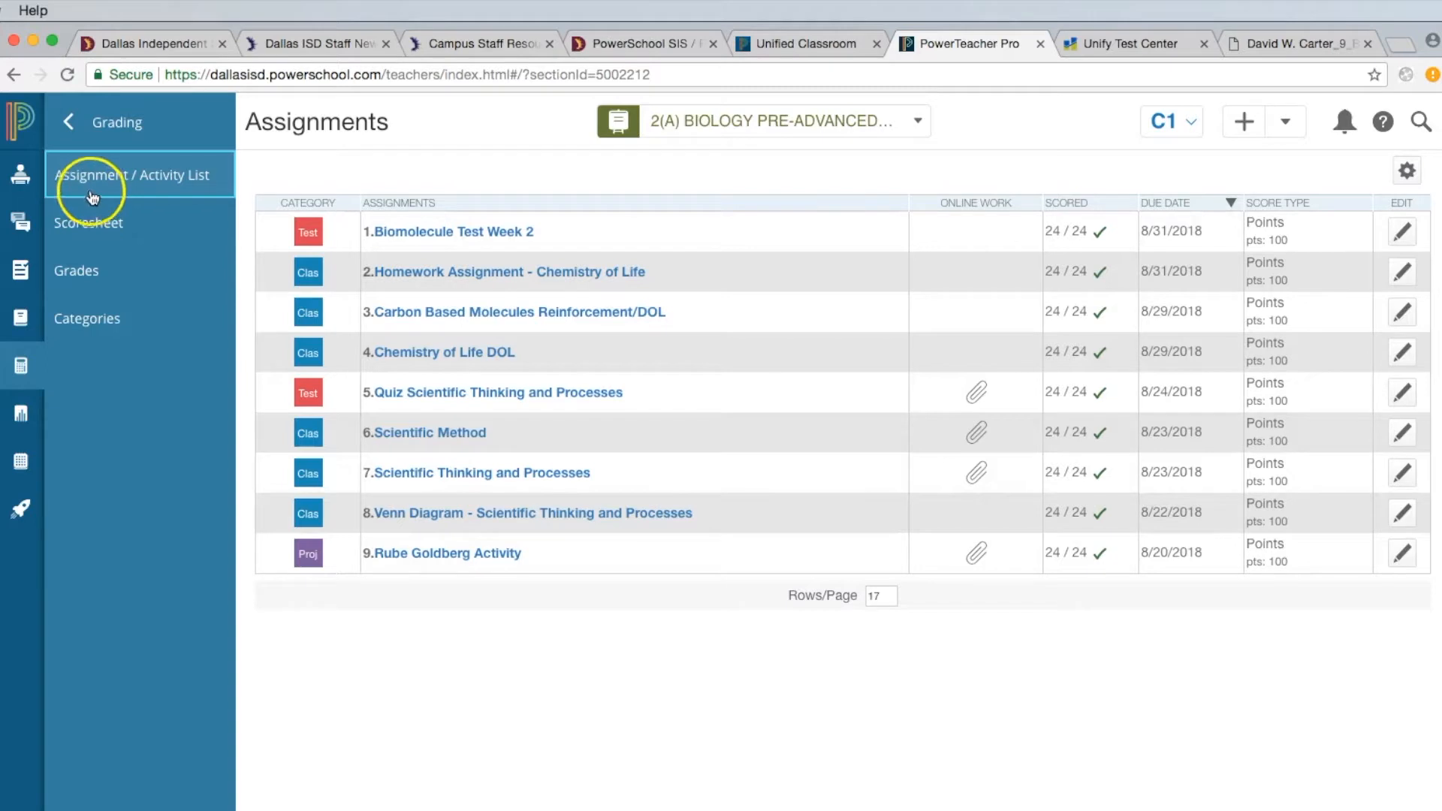
pyautogui.click(111, 179)
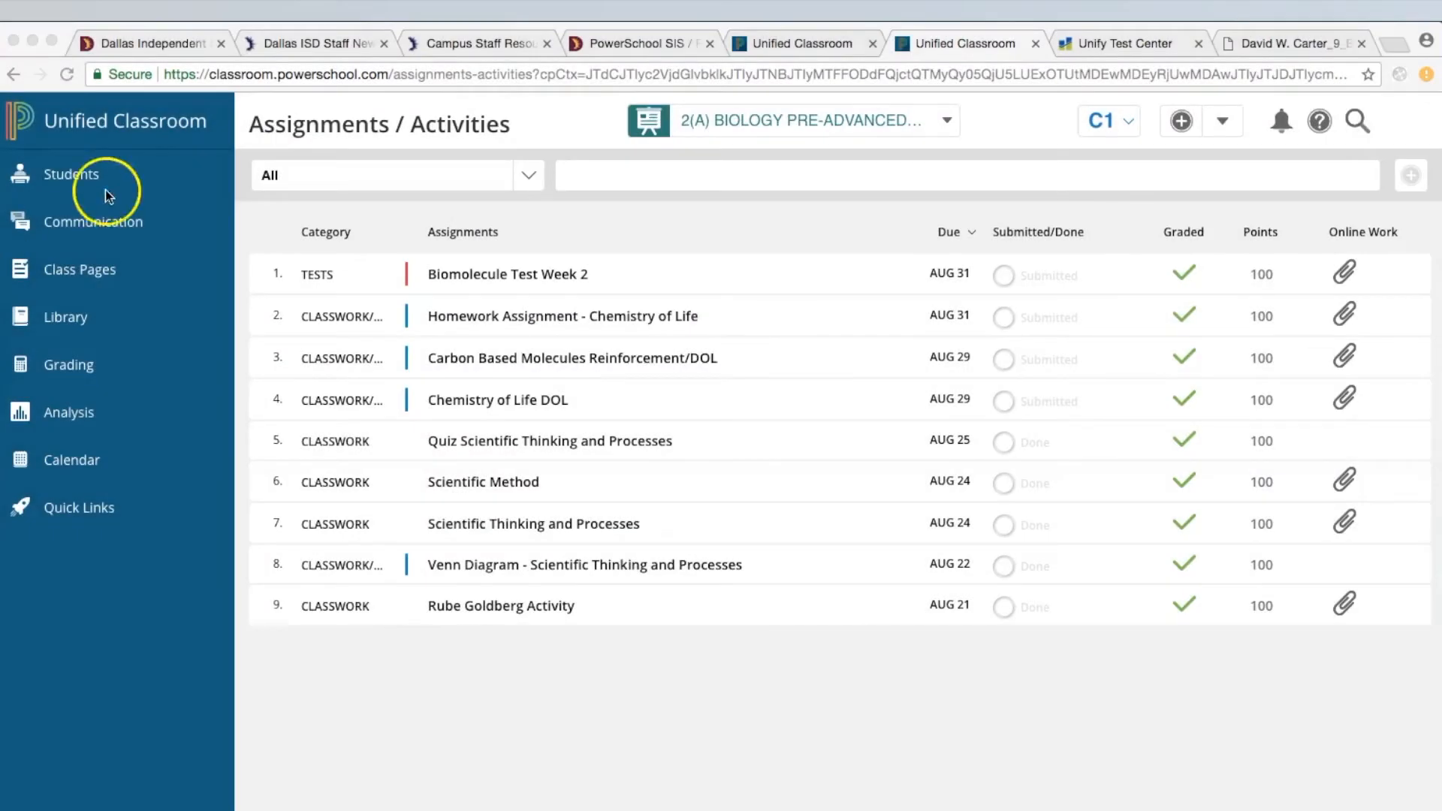
# Start a new Basic Assignment for the 2(A) Biology Pre-Advanced Placement class, with the assignment name ready for entry
pyautogui.click(1223, 123)
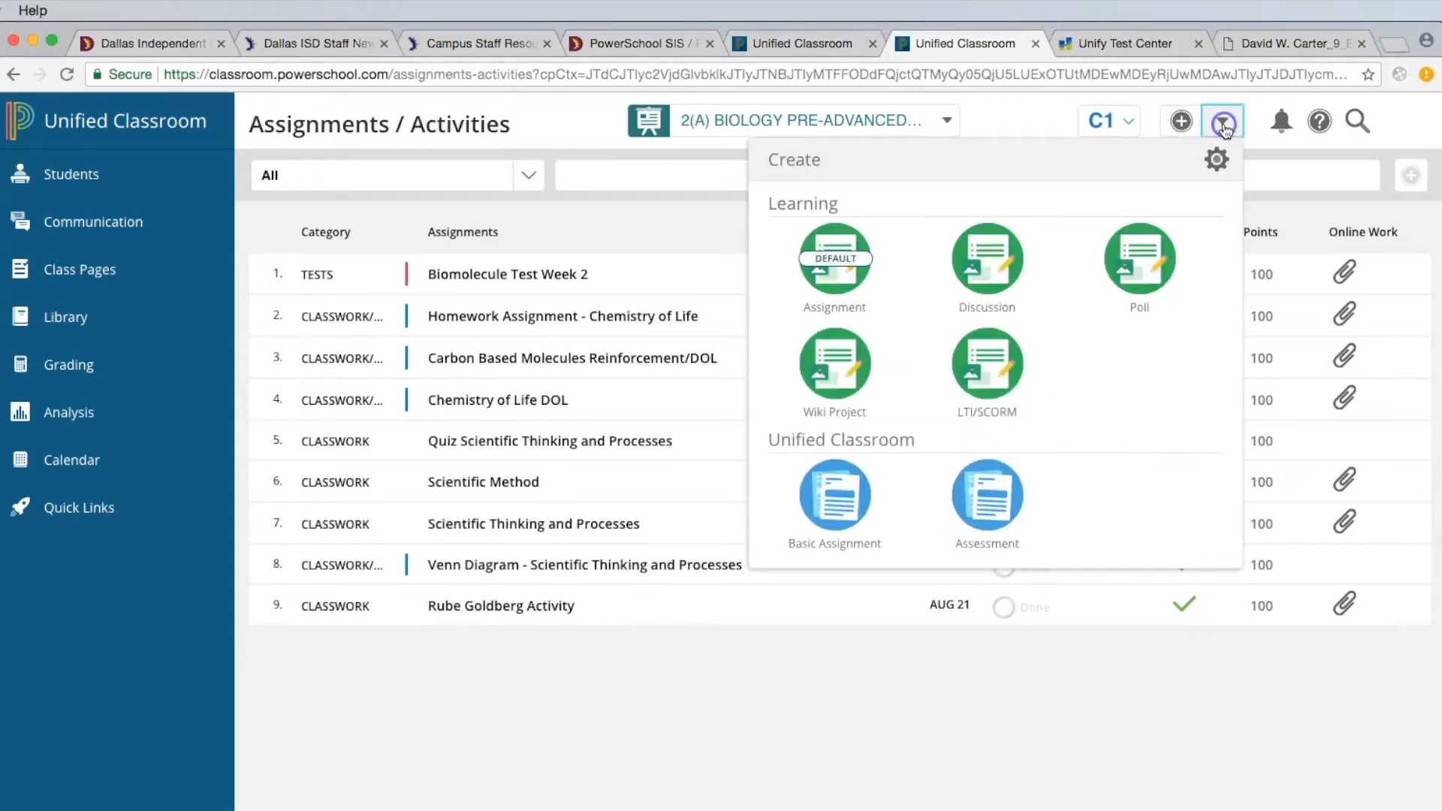
pyautogui.click(834, 524)
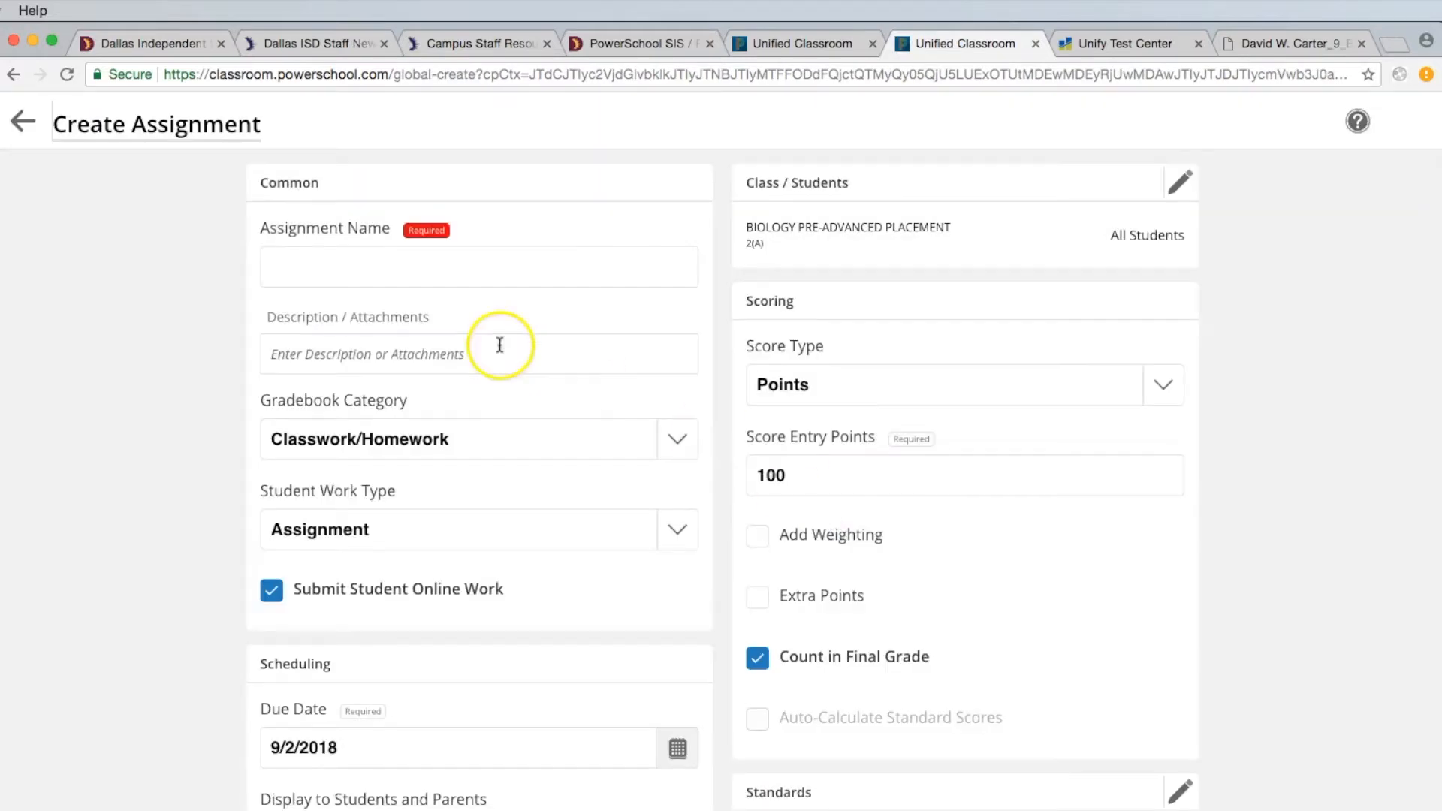
pyautogui.click(373, 266)
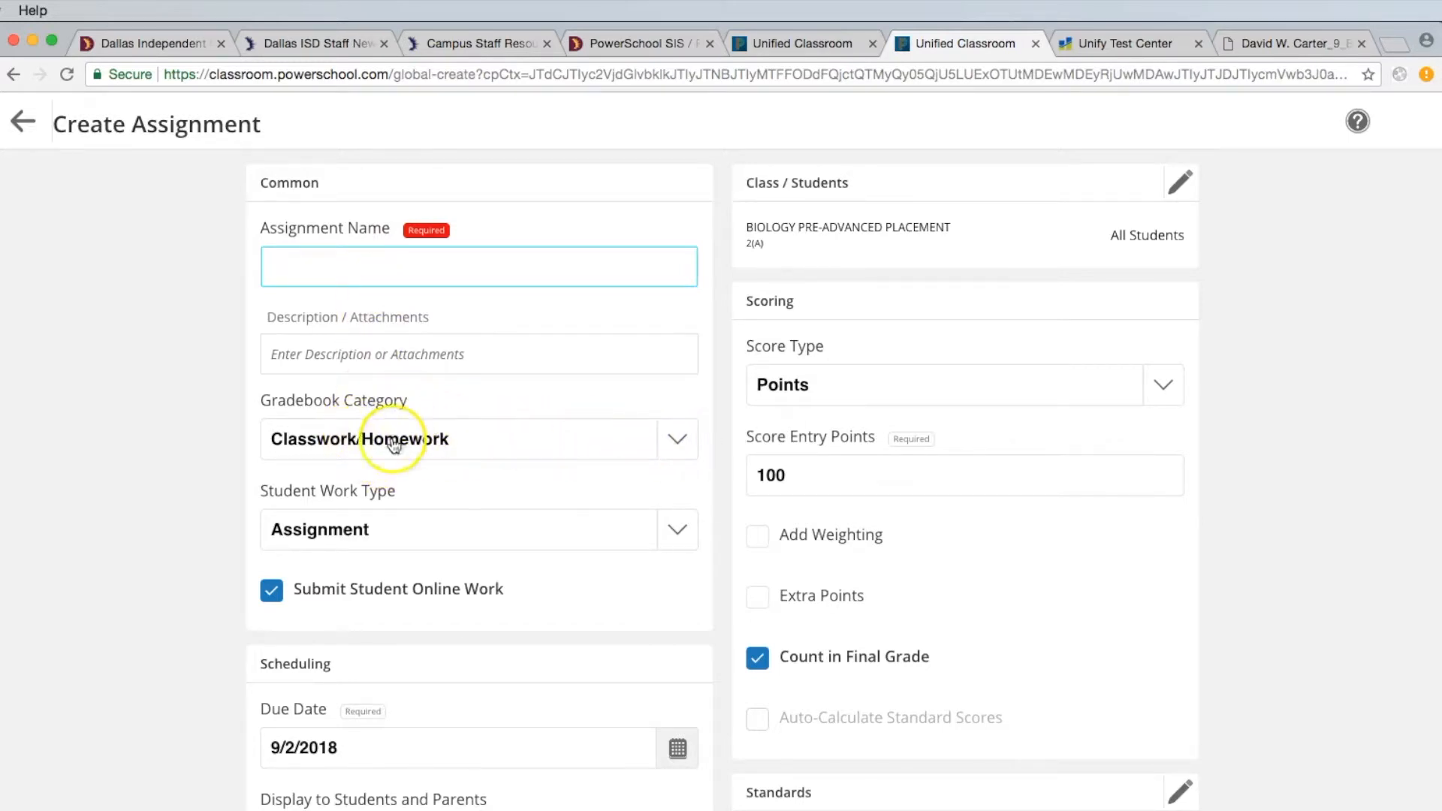
# Review the class and student selection for the new assignment
pyautogui.click(1181, 187)
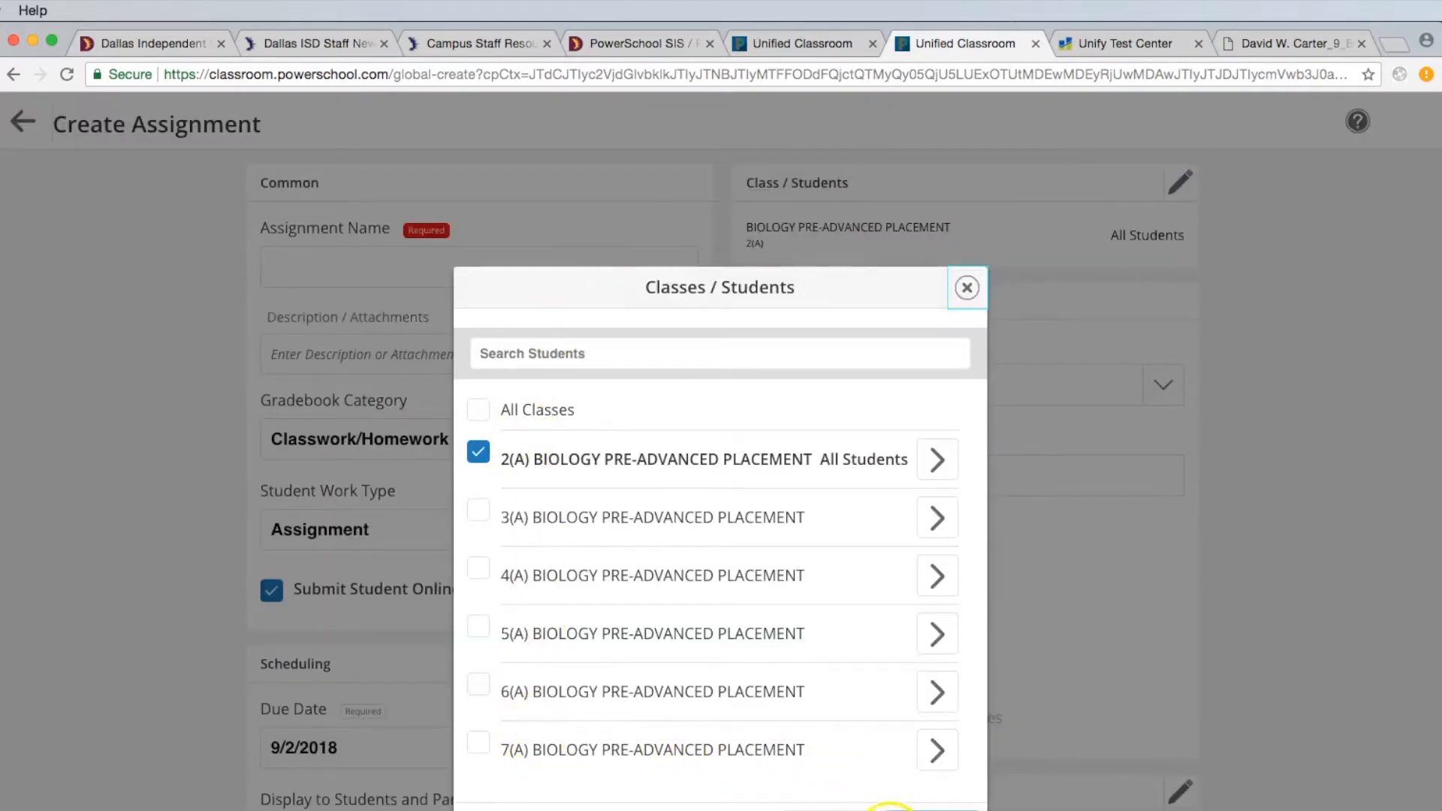
pyautogui.click(829, 810)
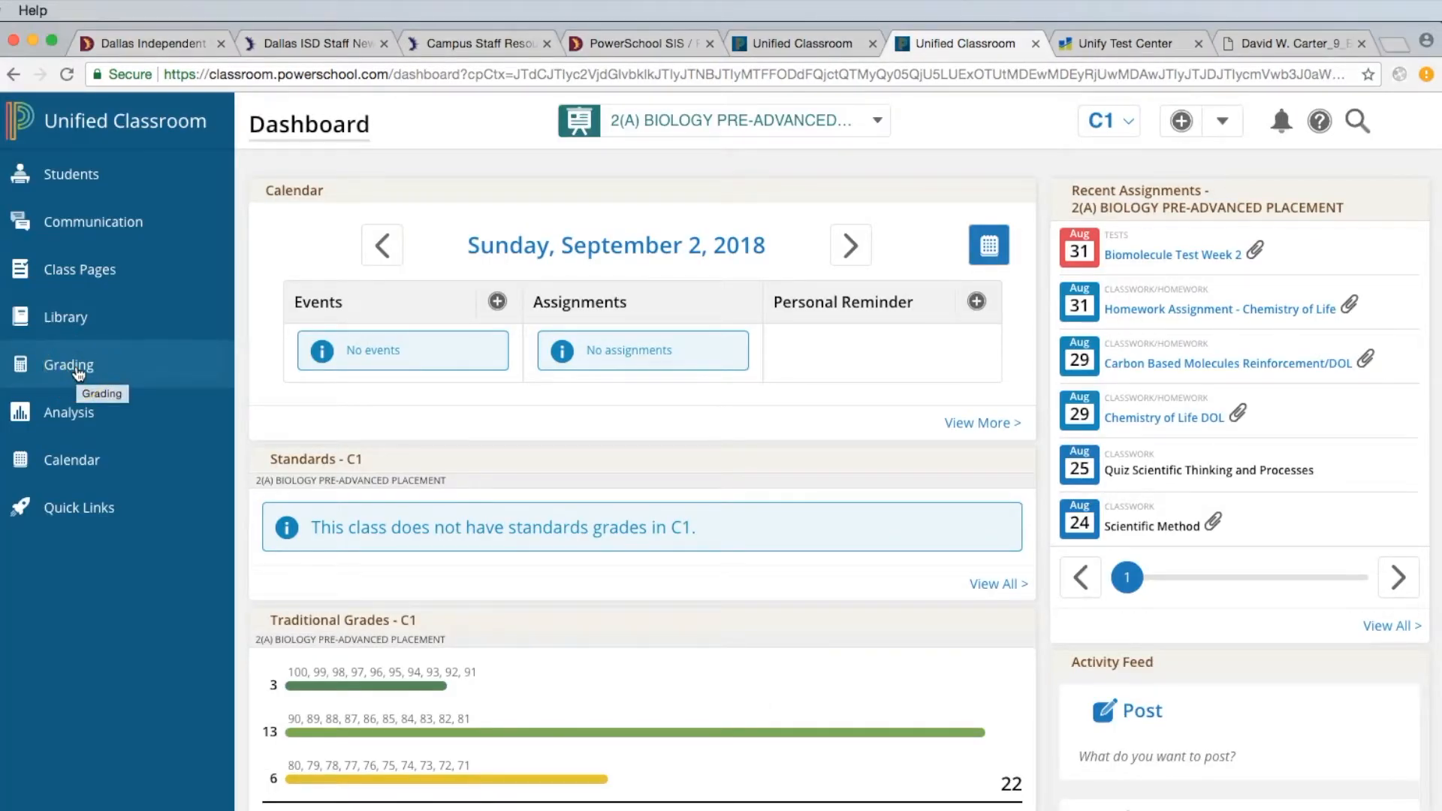
# Open the Assignment / Activity List for the 6(A) Biology Pre-Advanced Placement class
pyautogui.click(69, 366)
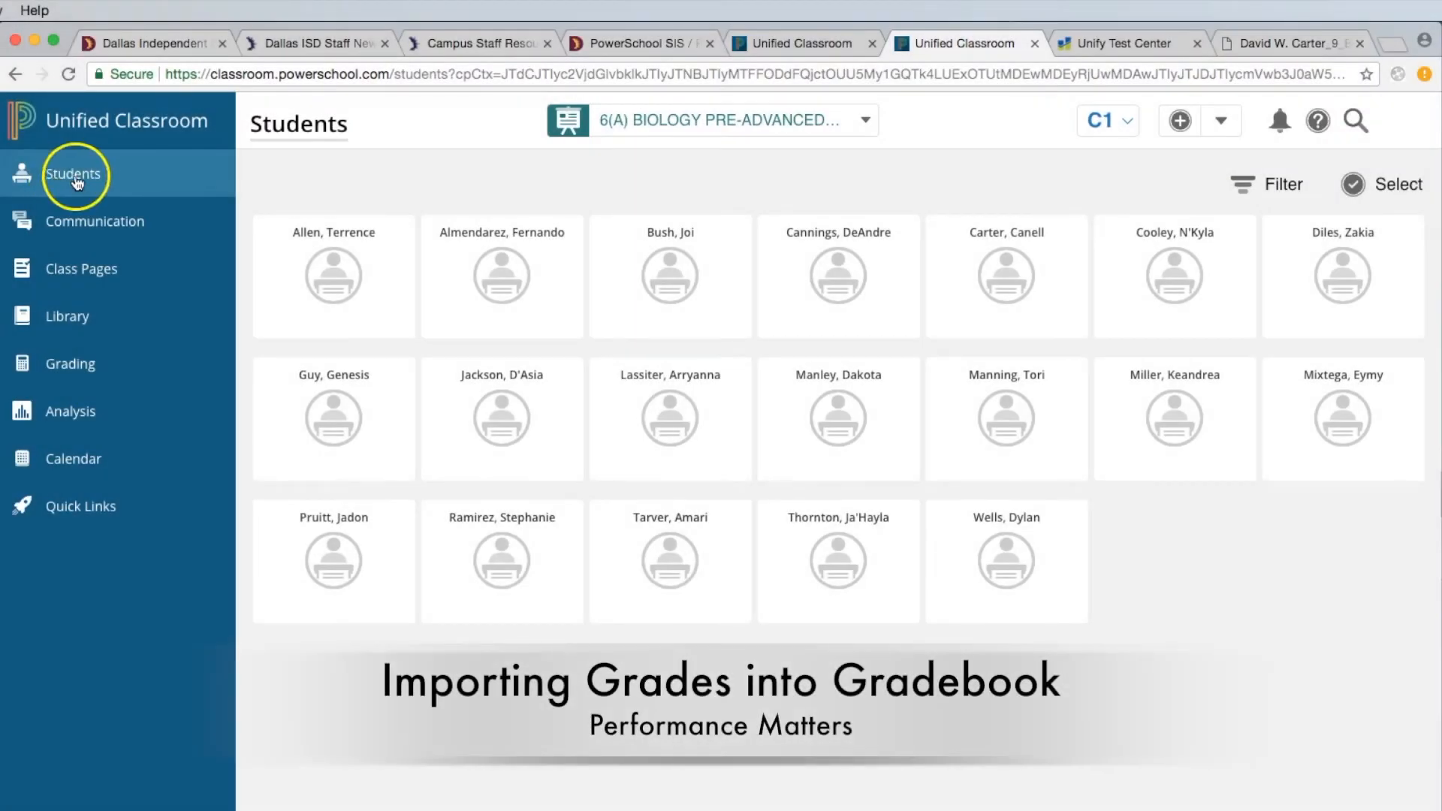
pyautogui.click(81, 180)
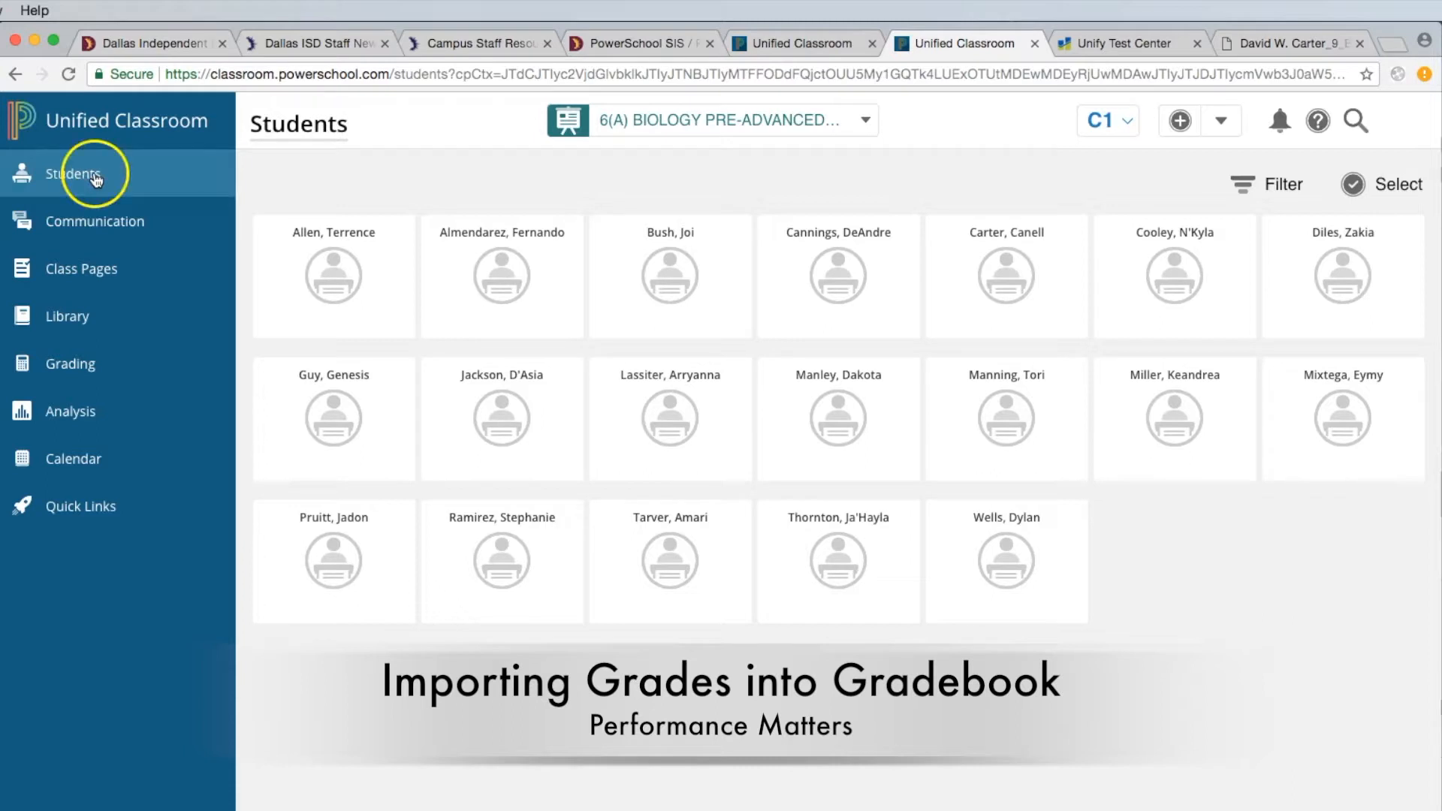
pyautogui.click(67, 366)
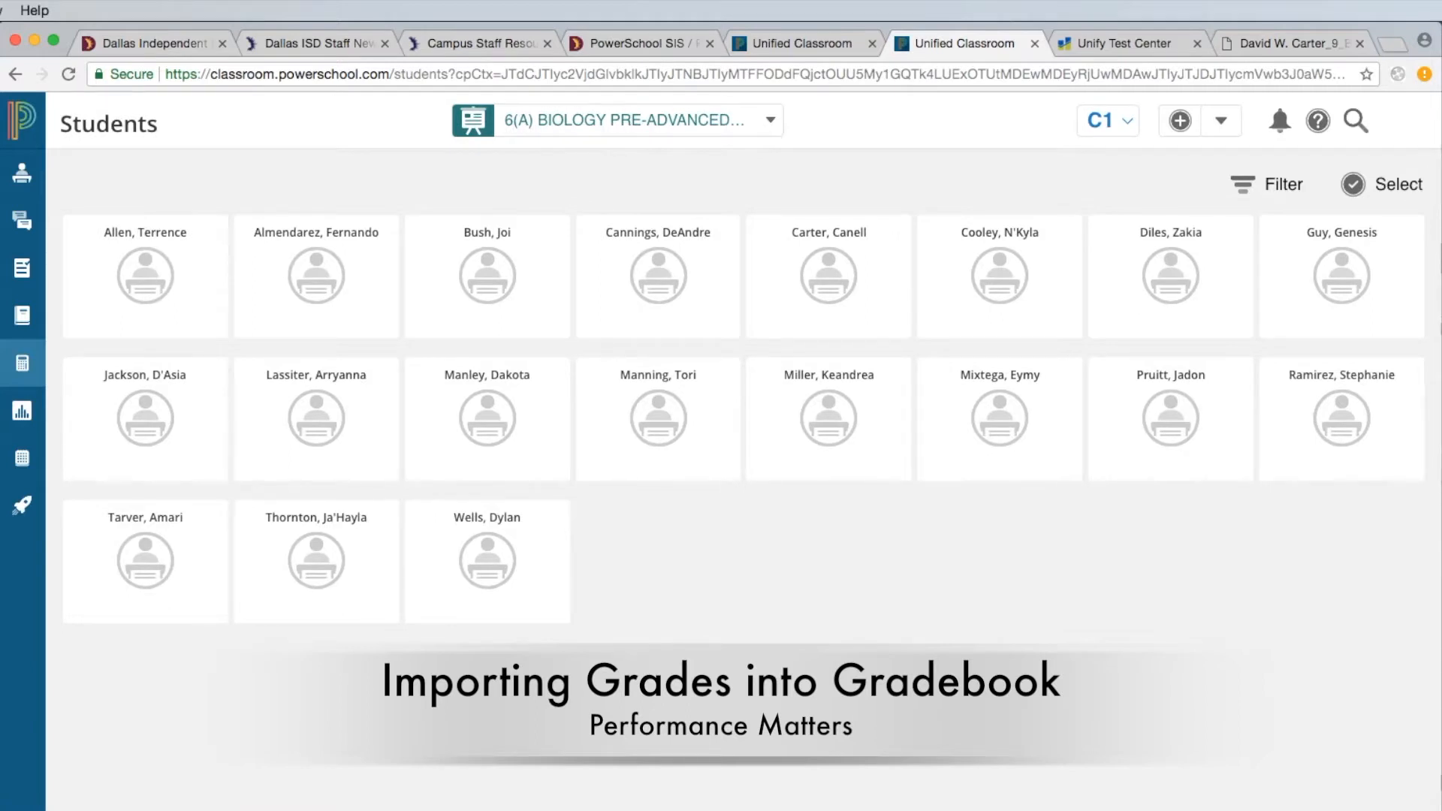
pyautogui.click(68, 367)
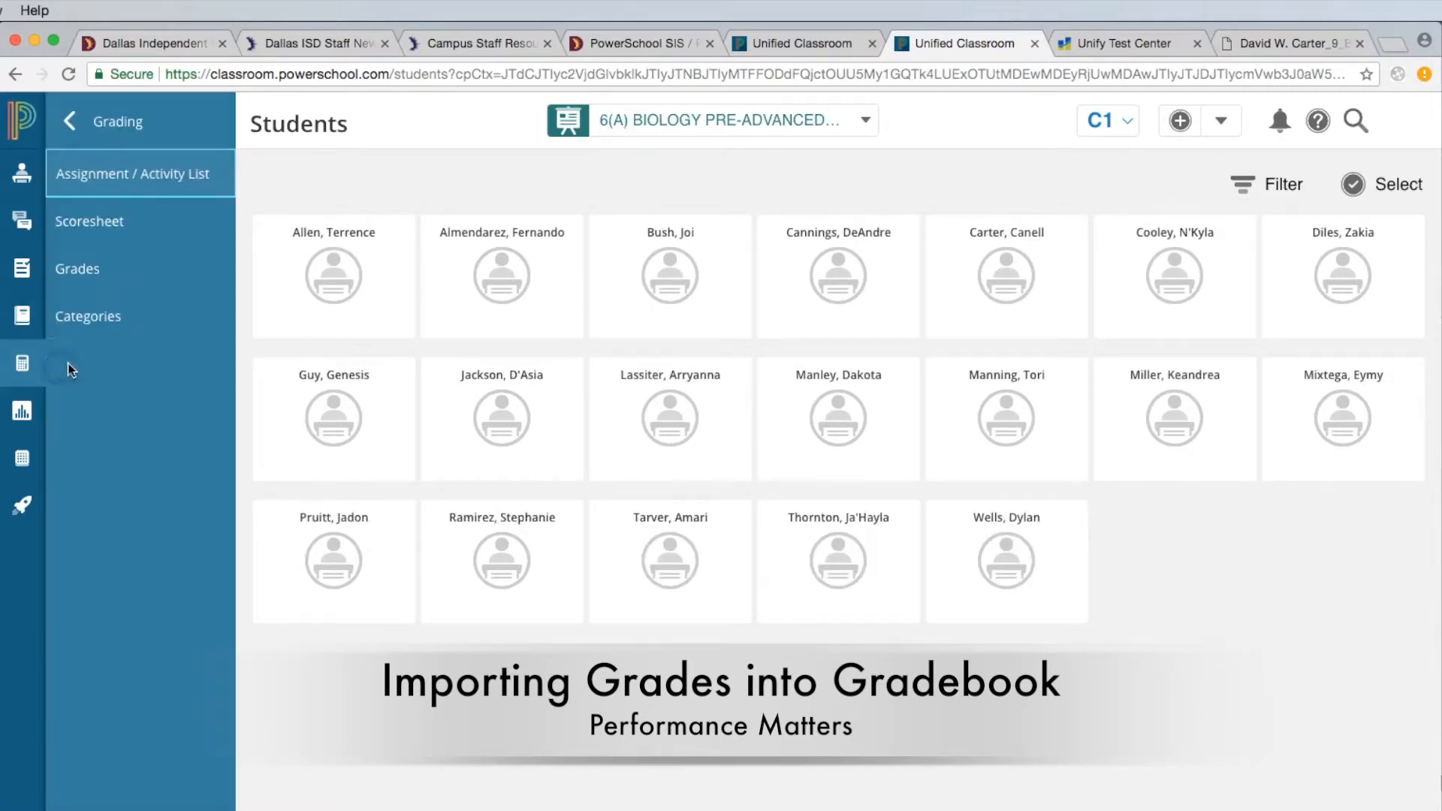
pyautogui.click(149, 179)
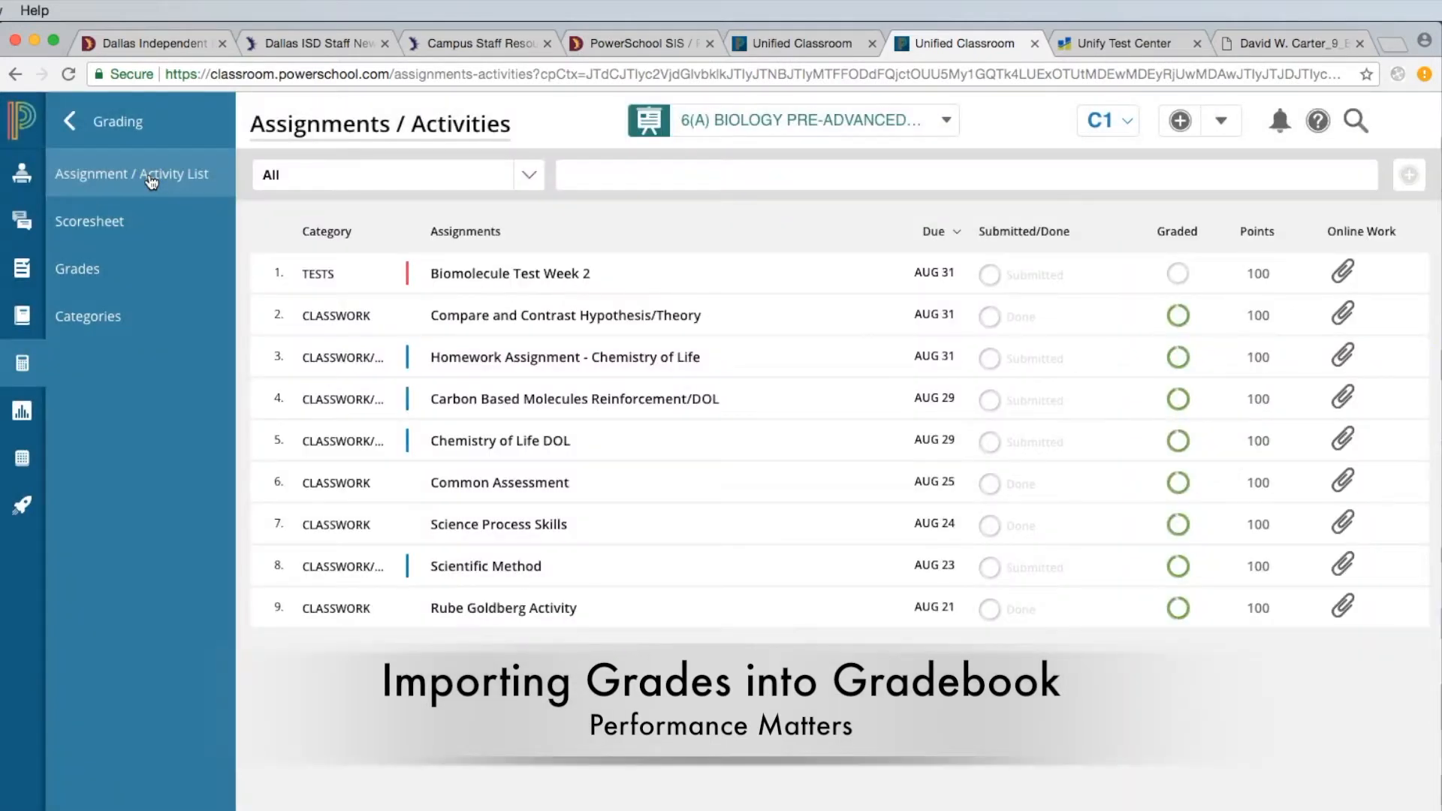
# Open the Biomolecule Test Week 2 assignment for score editing and bring up its Import Scores dialog
pyautogui.moveTo(589, 275)
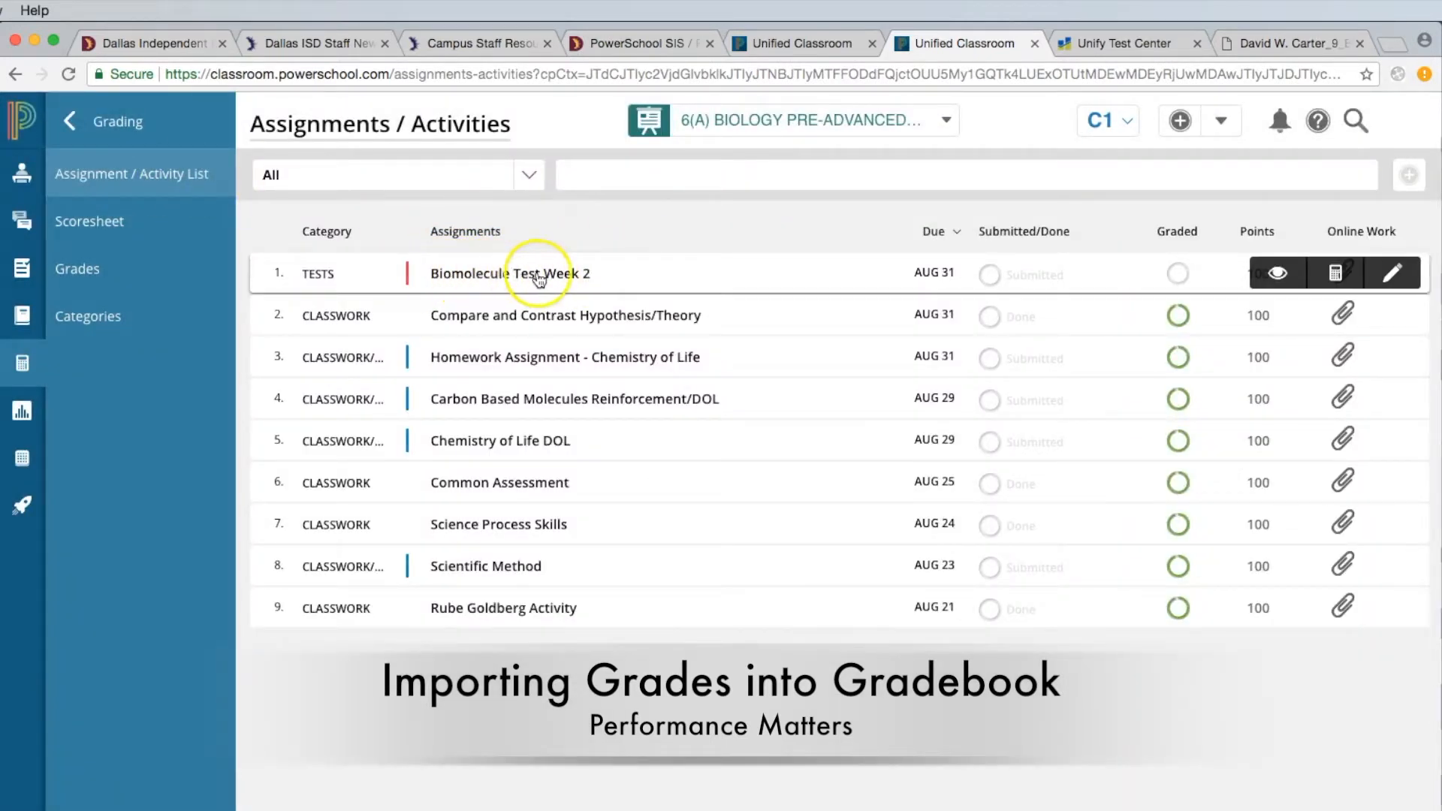
pyautogui.click(1279, 275)
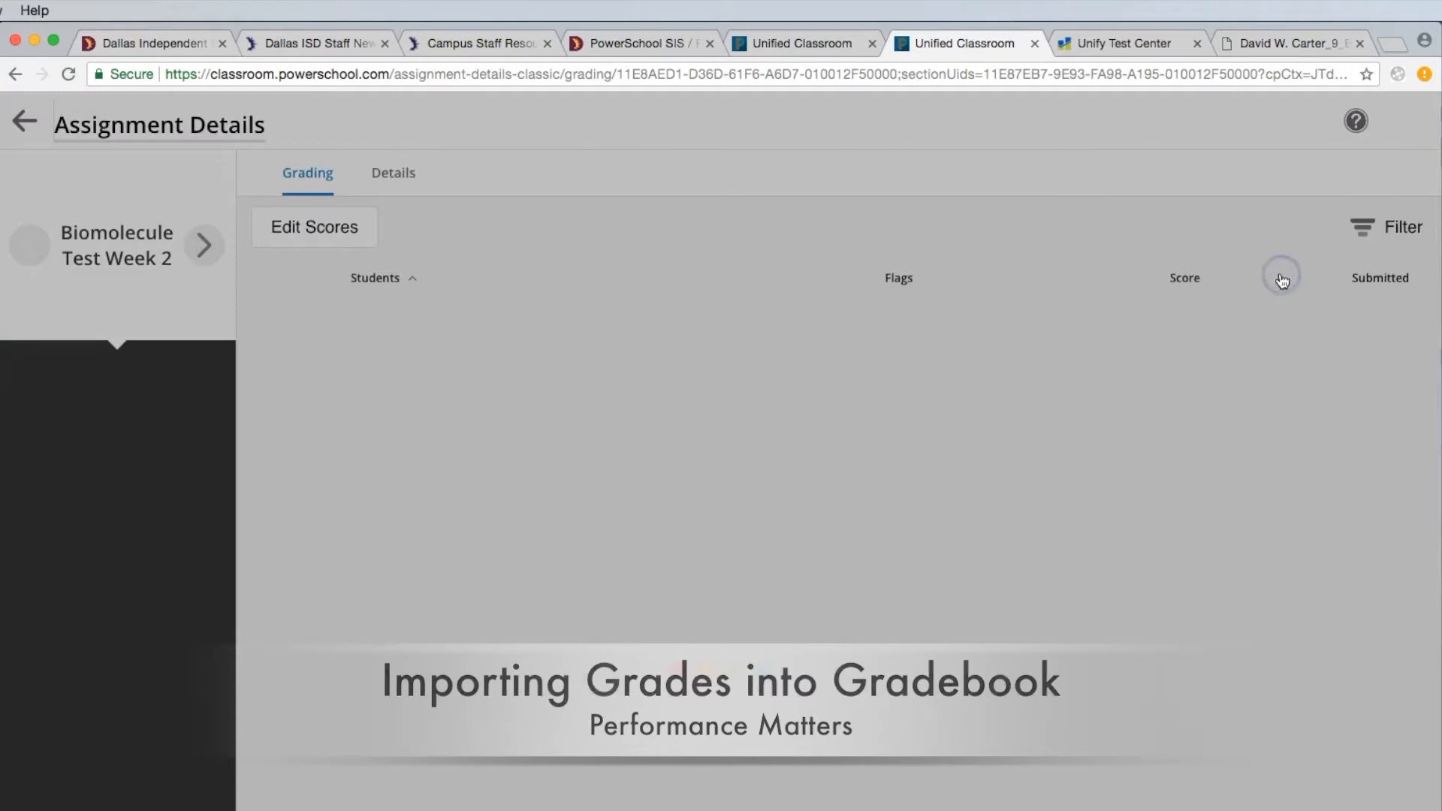
pyautogui.click(530, 290)
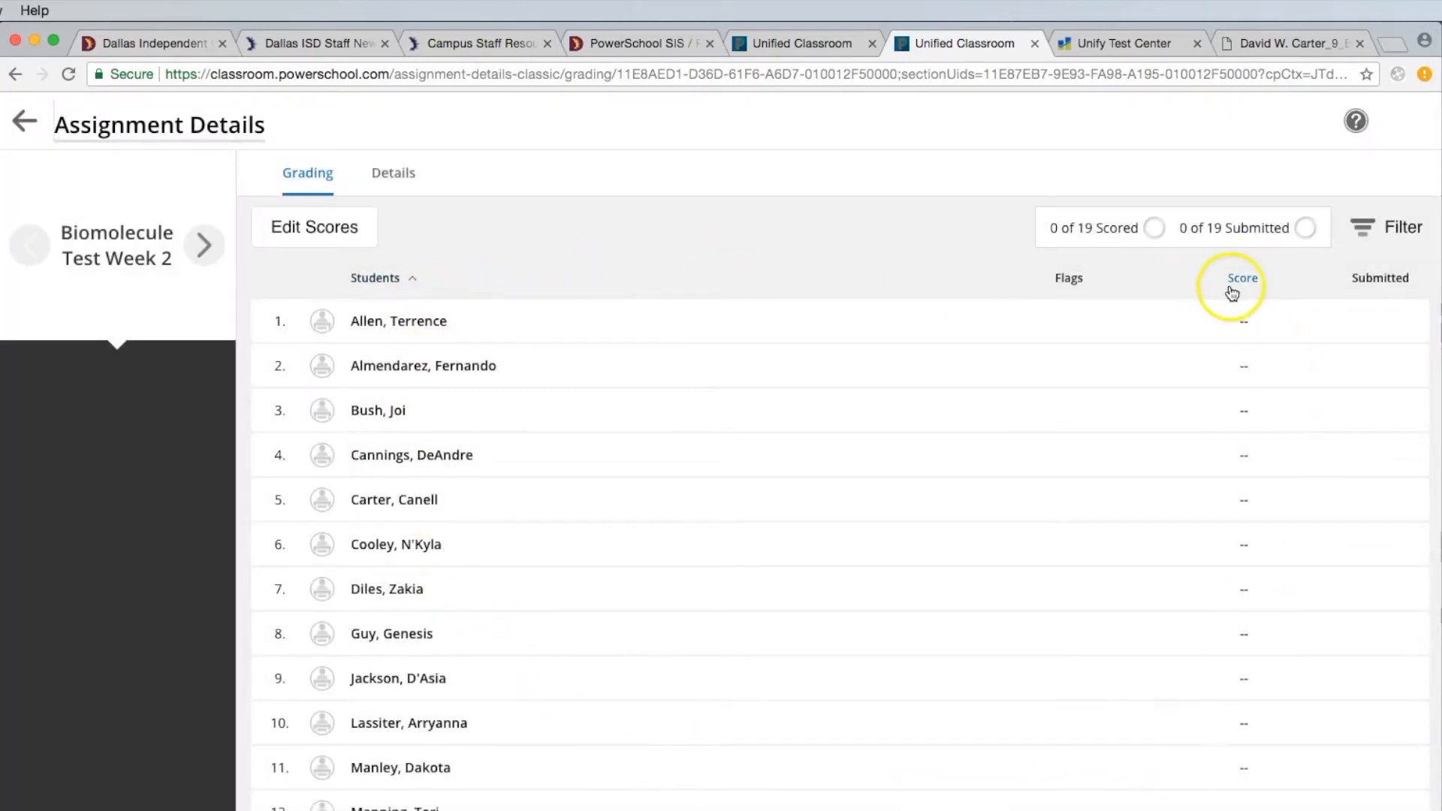
pyautogui.click(314, 229)
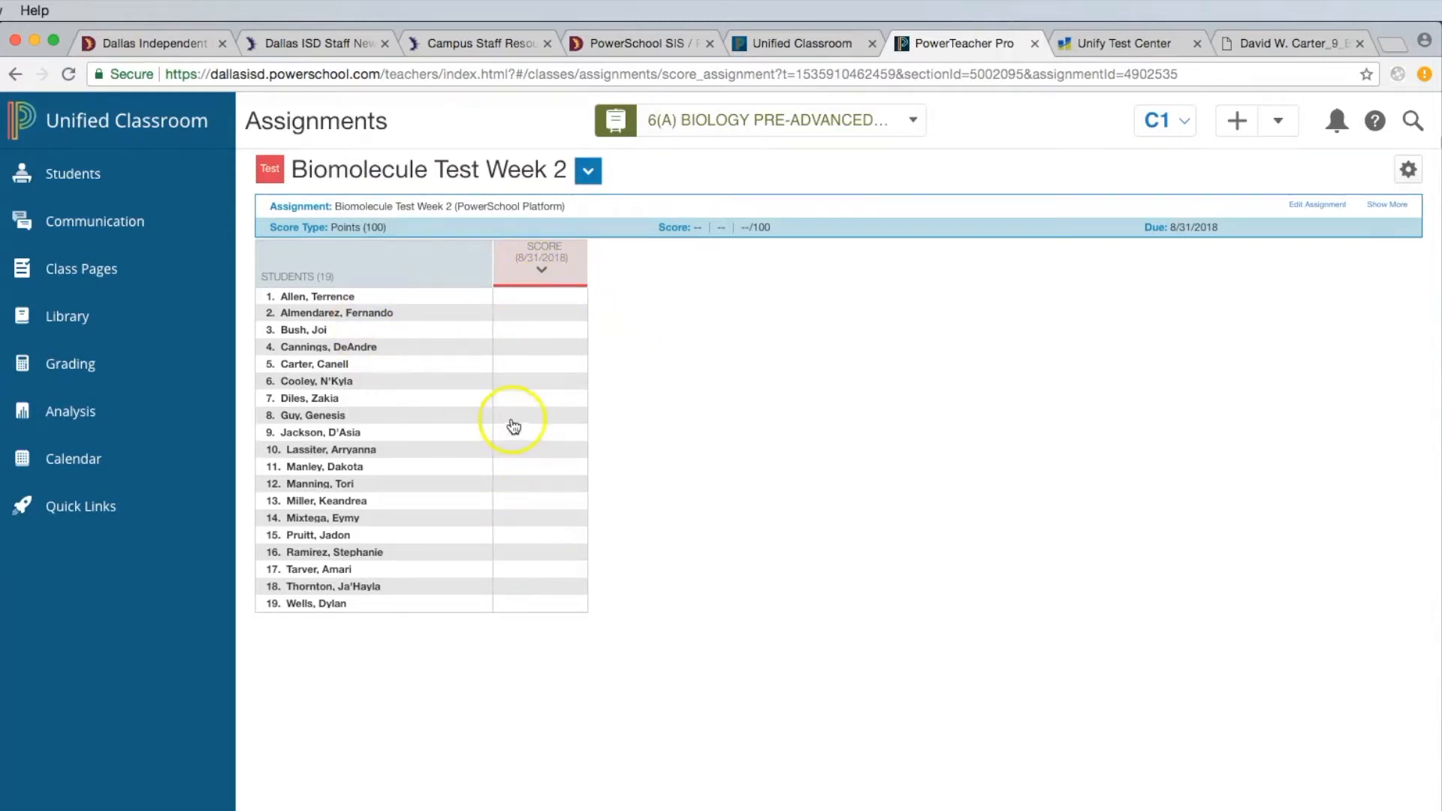
pyautogui.click(1409, 172)
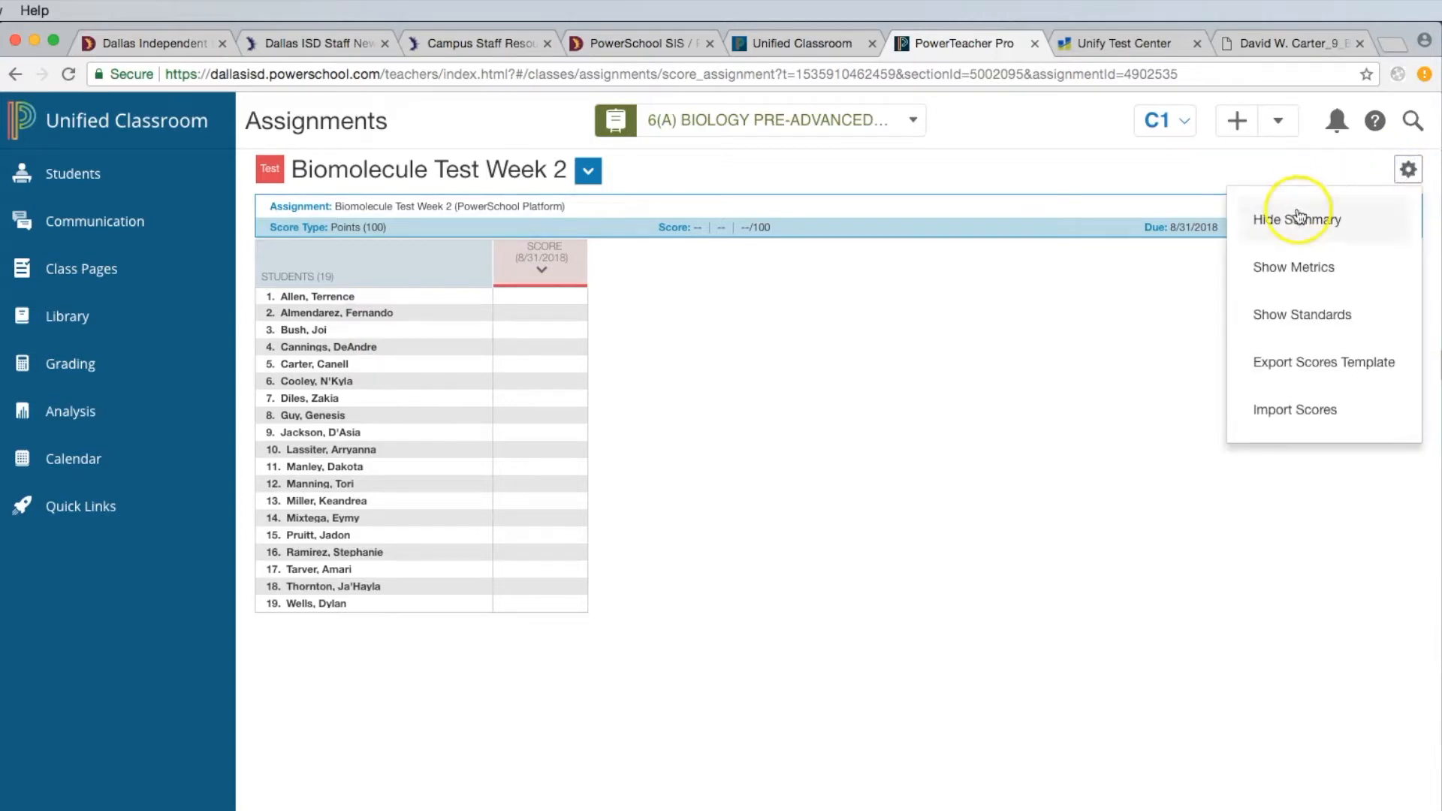
pyautogui.click(1286, 413)
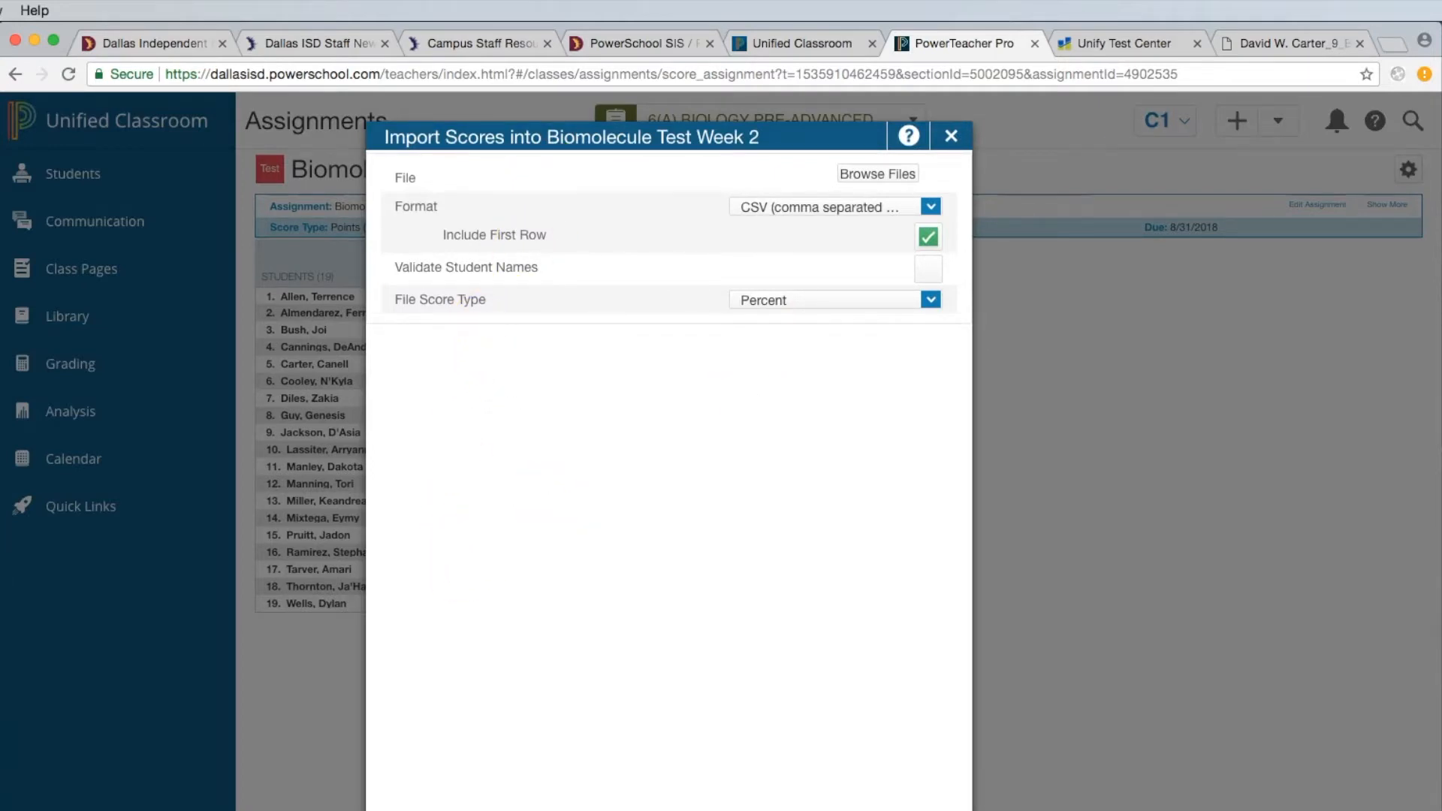
# Switch to Performance Matters Unify and open the PowerSchool Test Export report in MyReports
pyautogui.click(1141, 48)
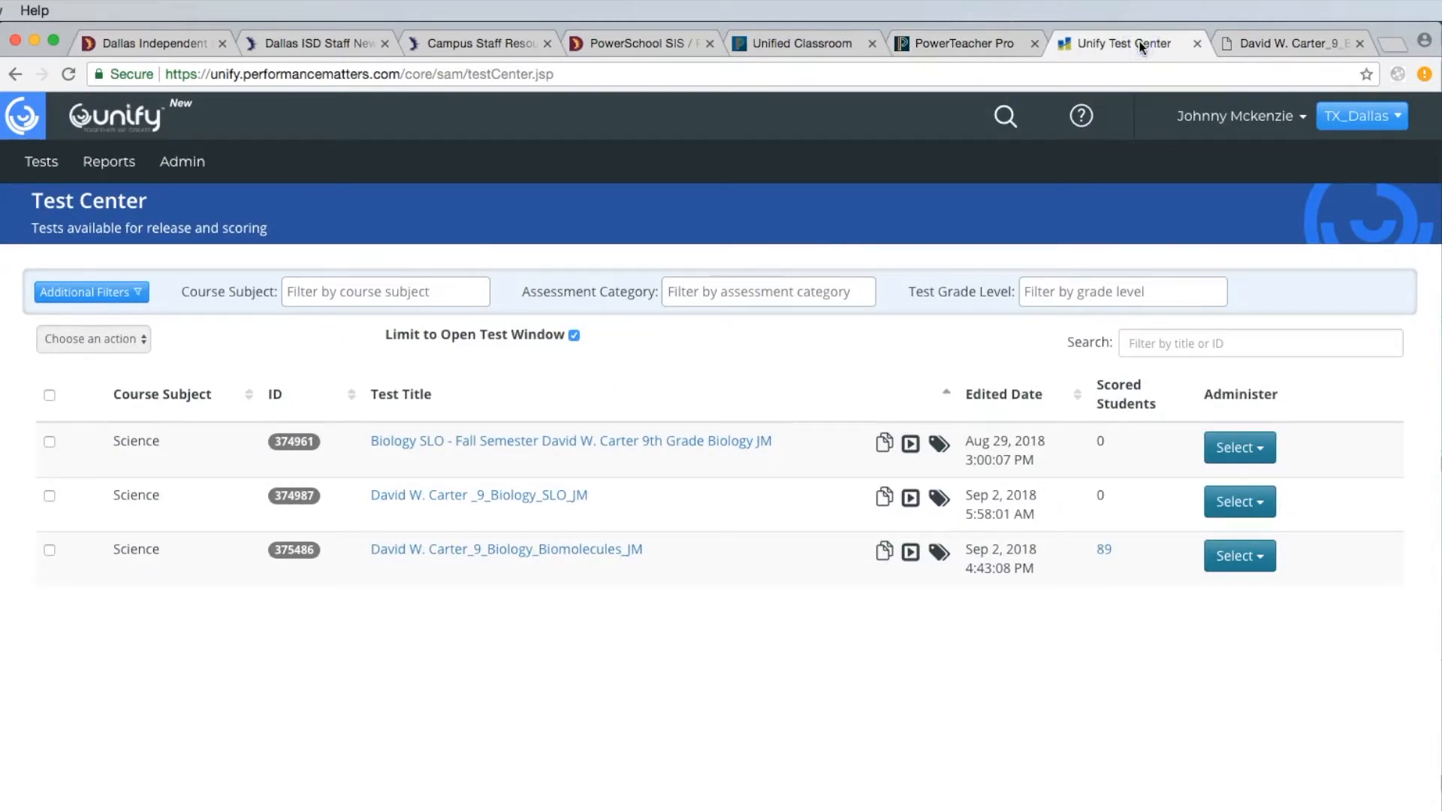
pyautogui.click(1271, 43)
pyautogui.click(1138, 47)
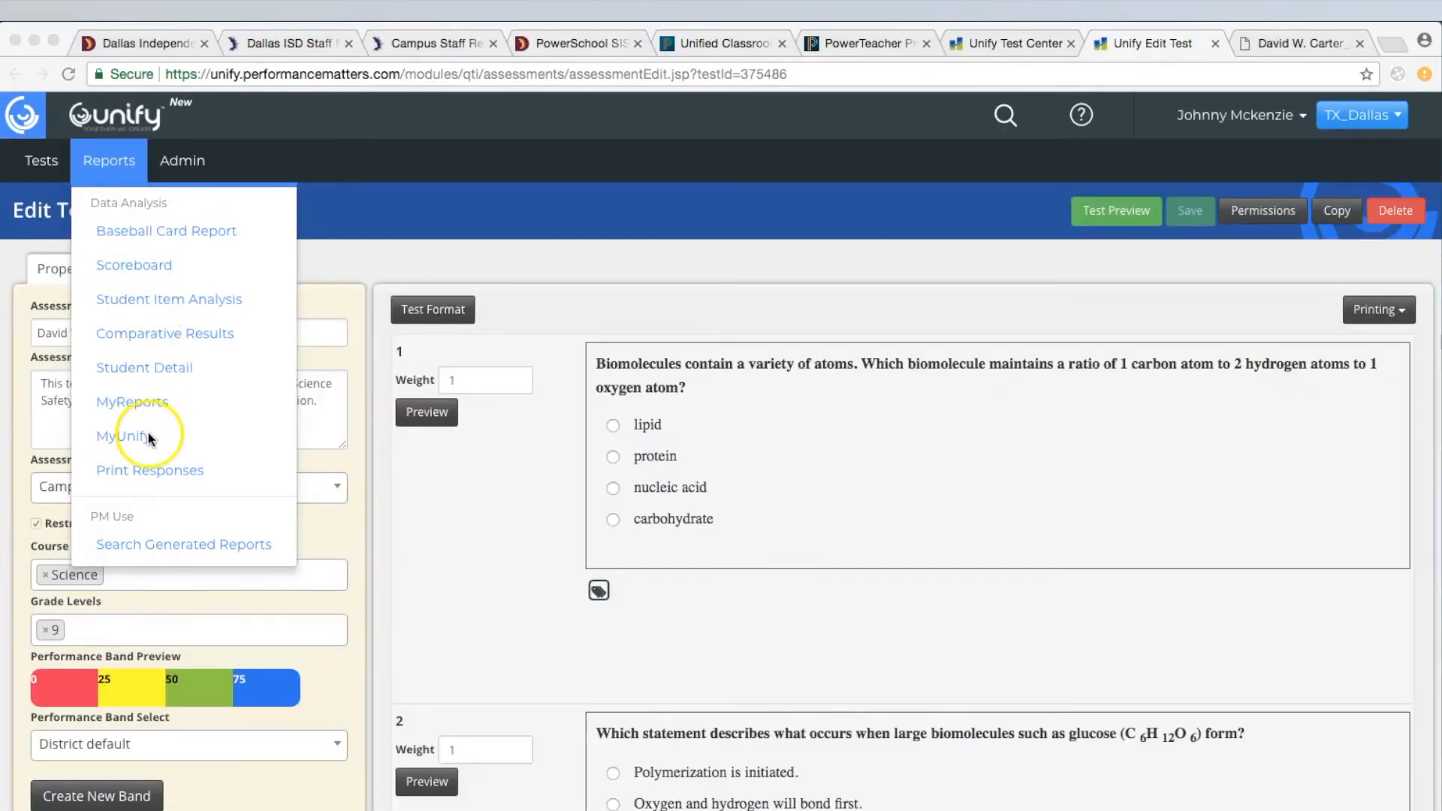
pyautogui.click(130, 401)
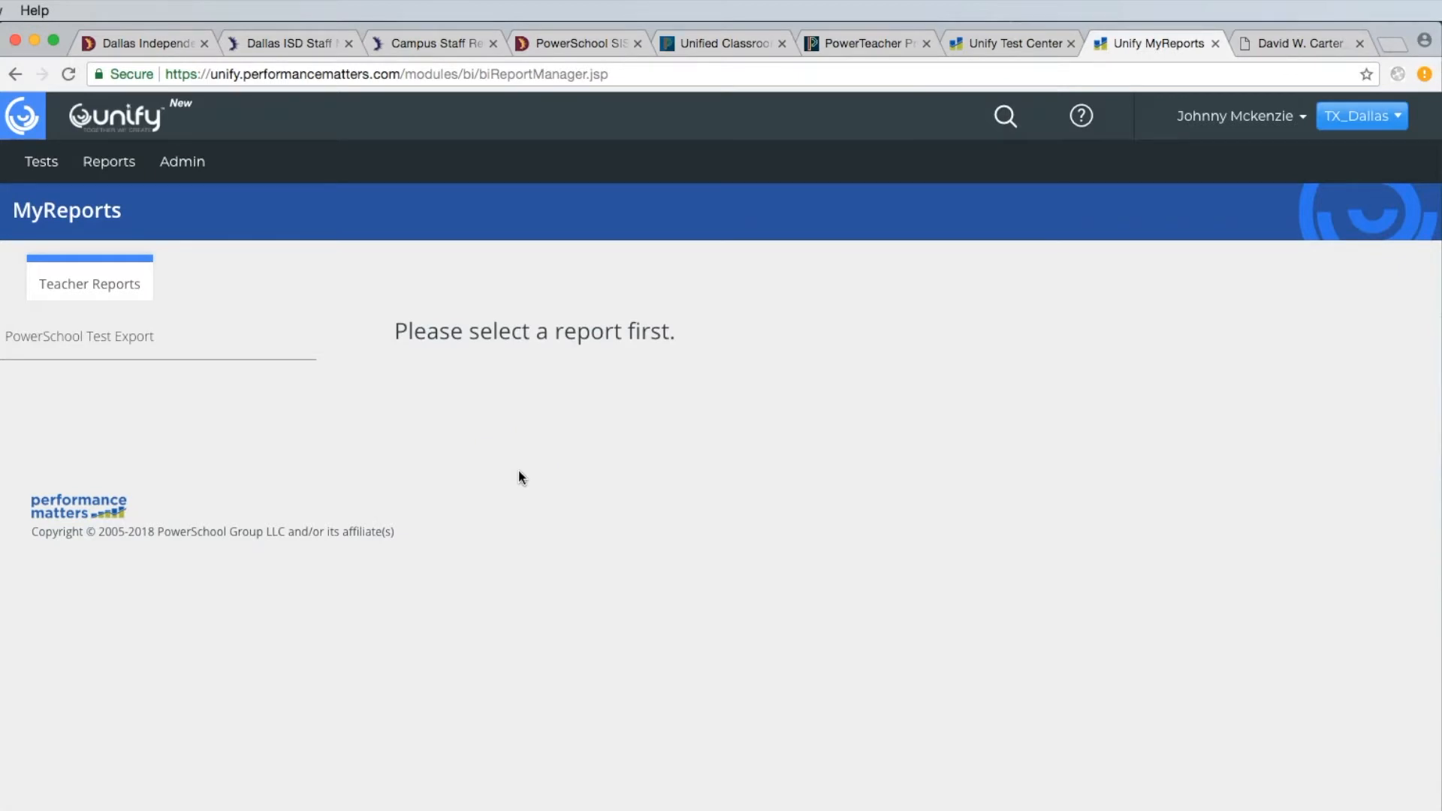
pyautogui.click(241, 336)
pyautogui.scroll(-2, 382, 549)
pyautogui.scroll(-2, 386, 567)
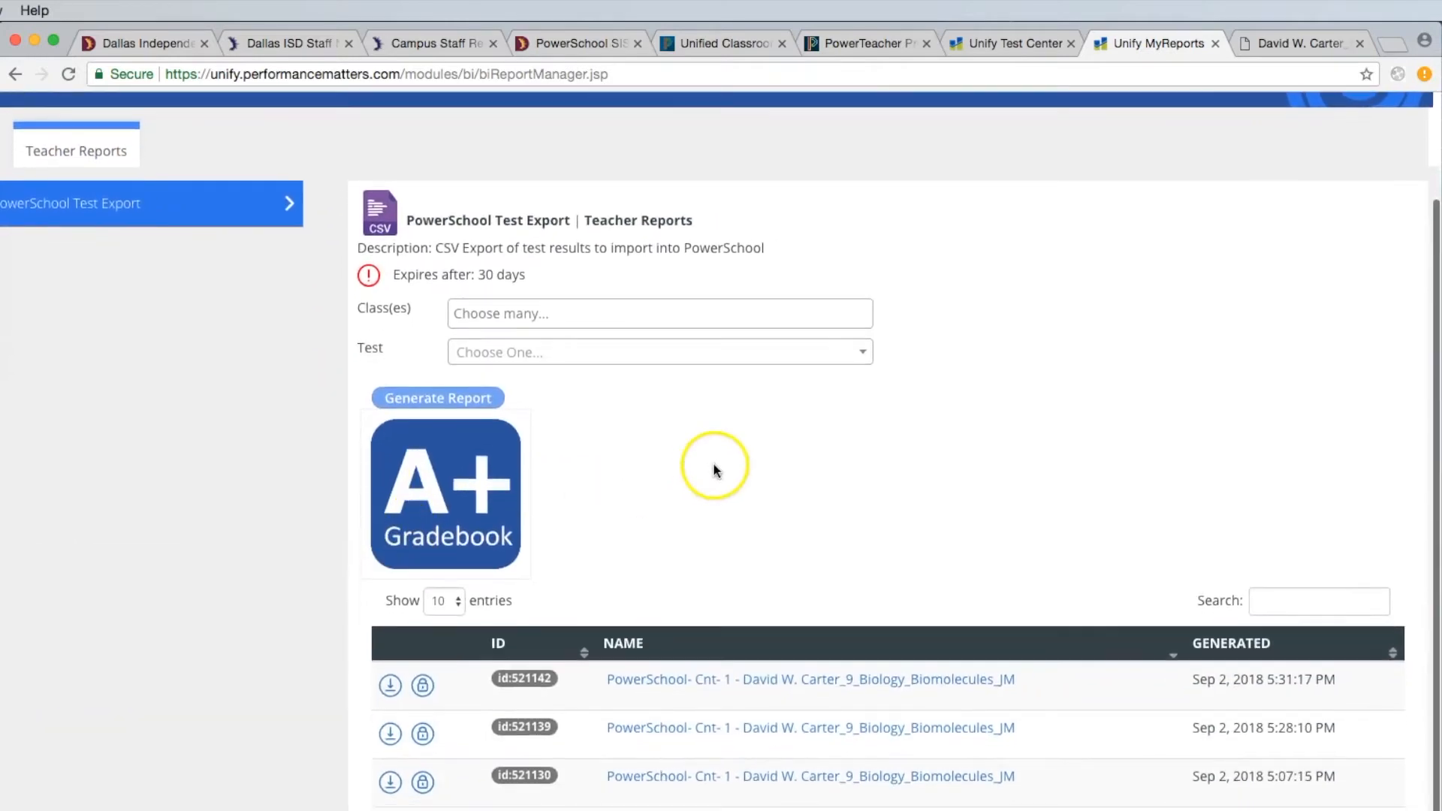
# Generate the PowerSchool Test Export for class Biology Pre-Advanced Placement - 29 and the Biology Biomolecules test
pyautogui.click(708, 317)
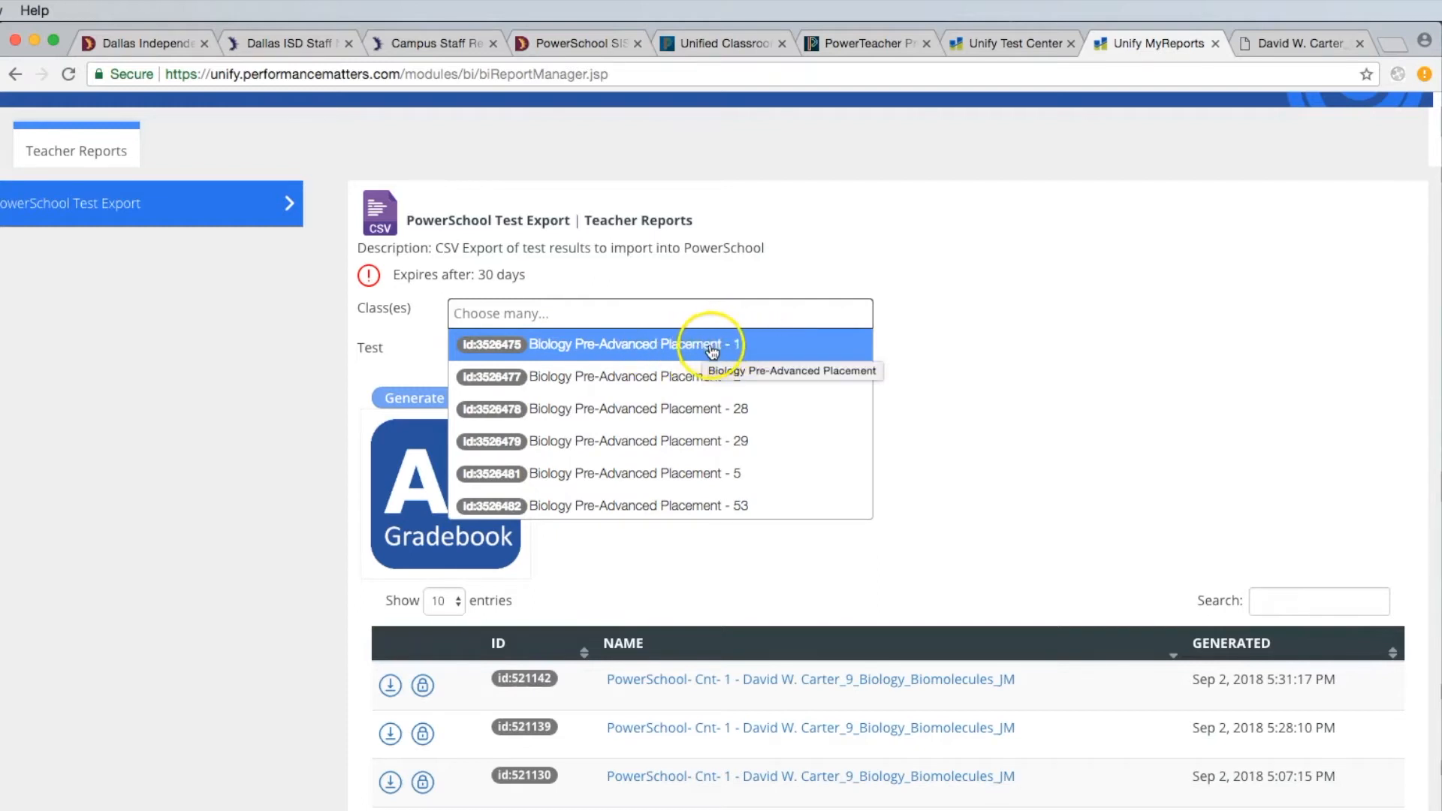
pyautogui.click(698, 443)
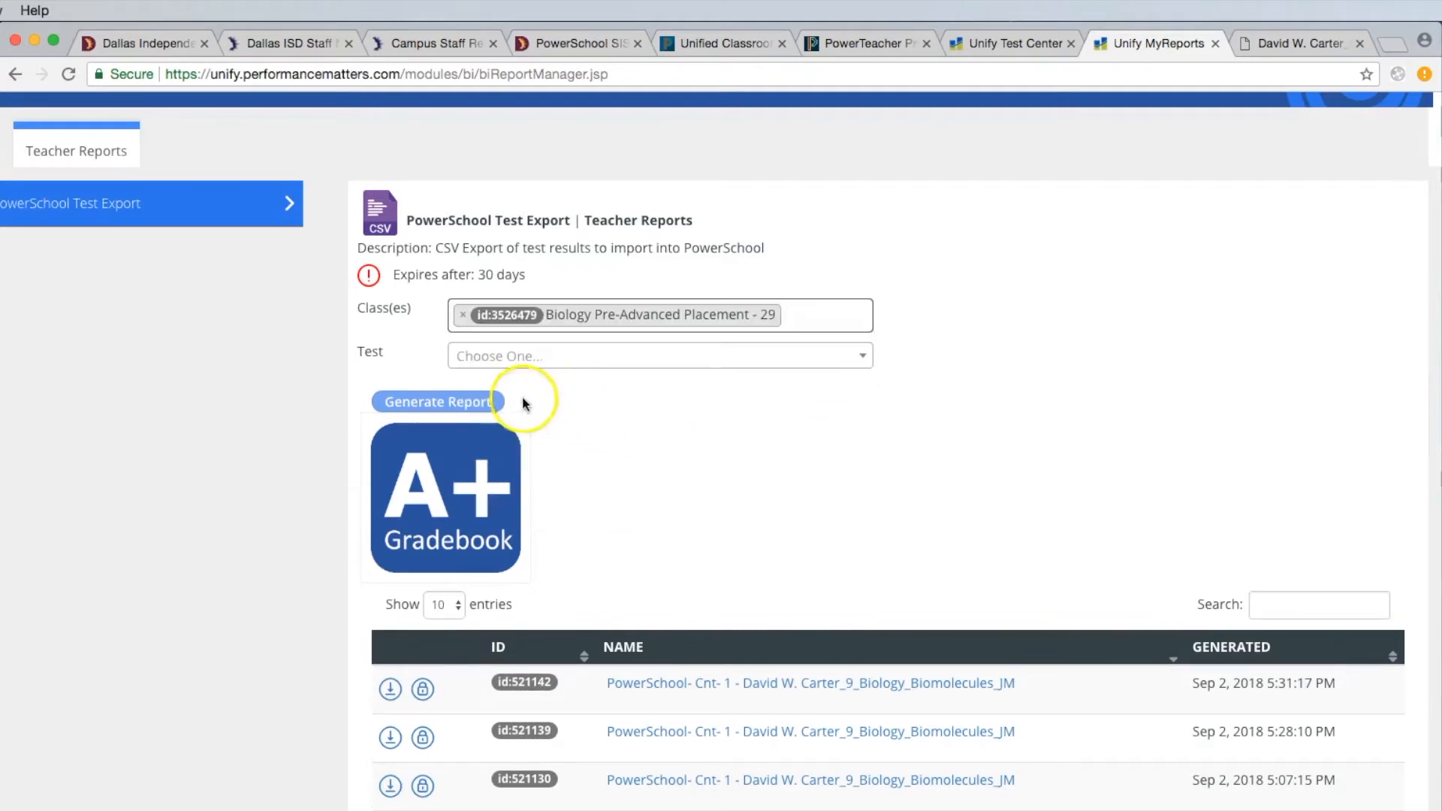
pyautogui.click(678, 357)
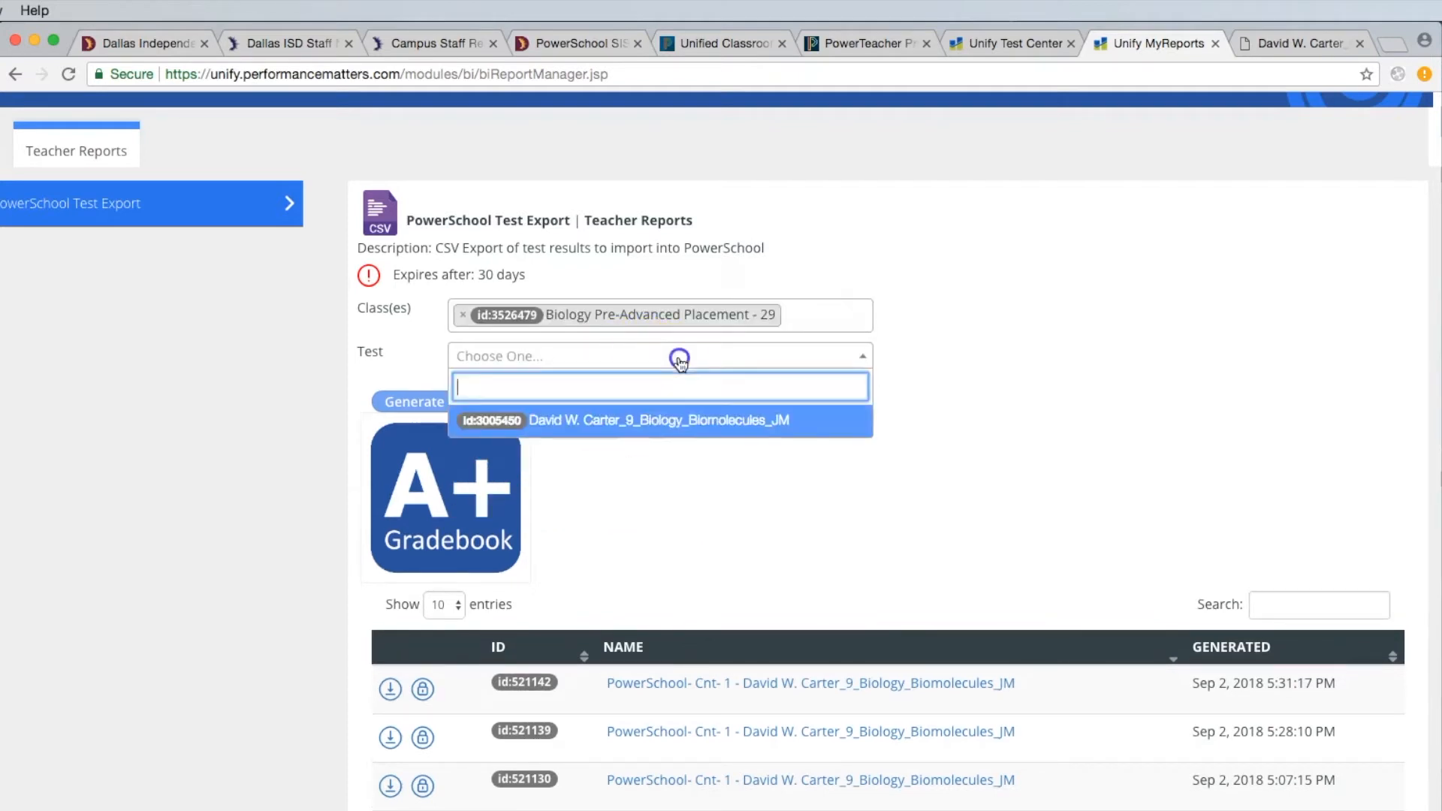
pyautogui.click(628, 421)
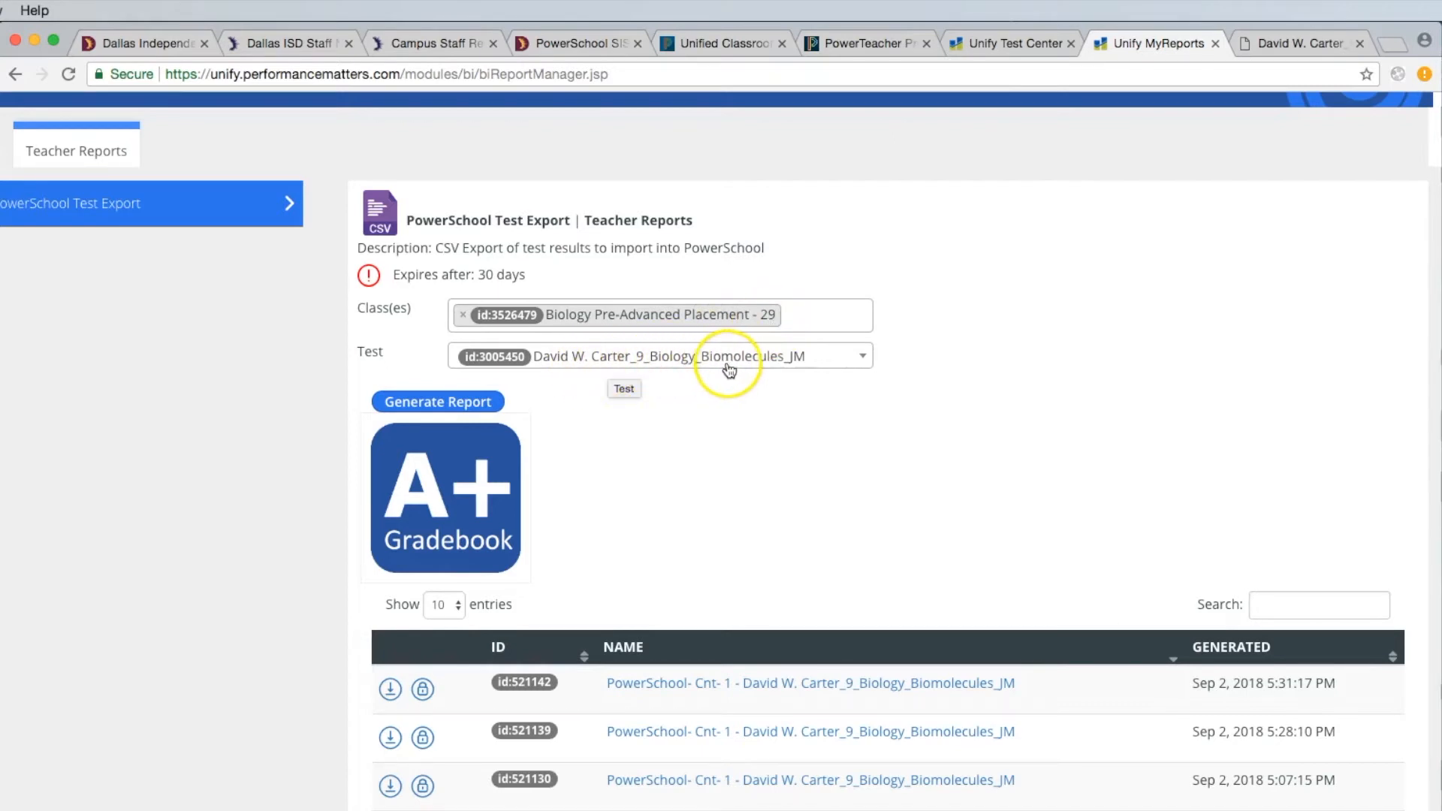
pyautogui.click(440, 400)
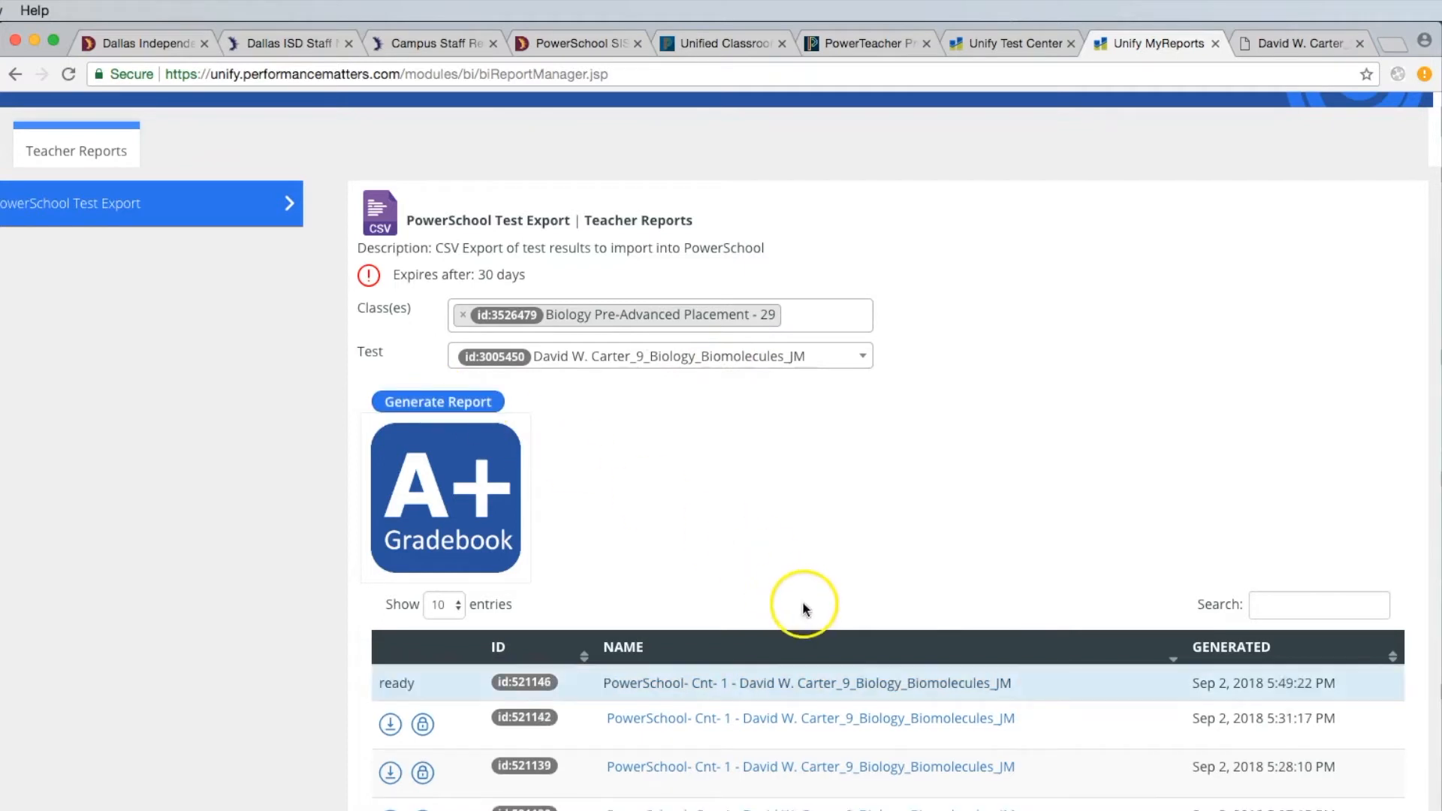
# Allow the site's blocked pop-ups and download the newly generated Biology Biomolecules export, opening it in Excel
pyautogui.click(691, 689)
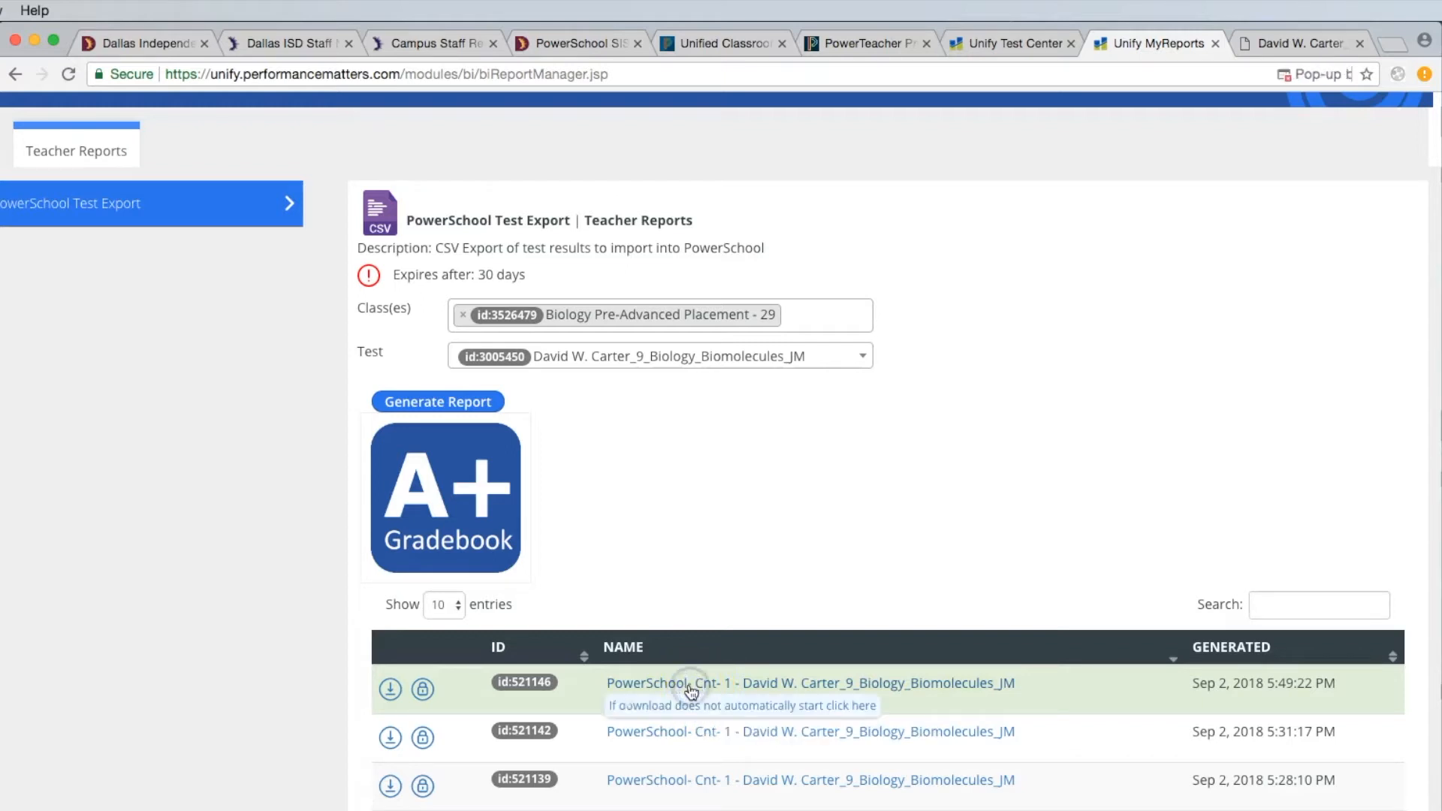
pyautogui.click(1293, 74)
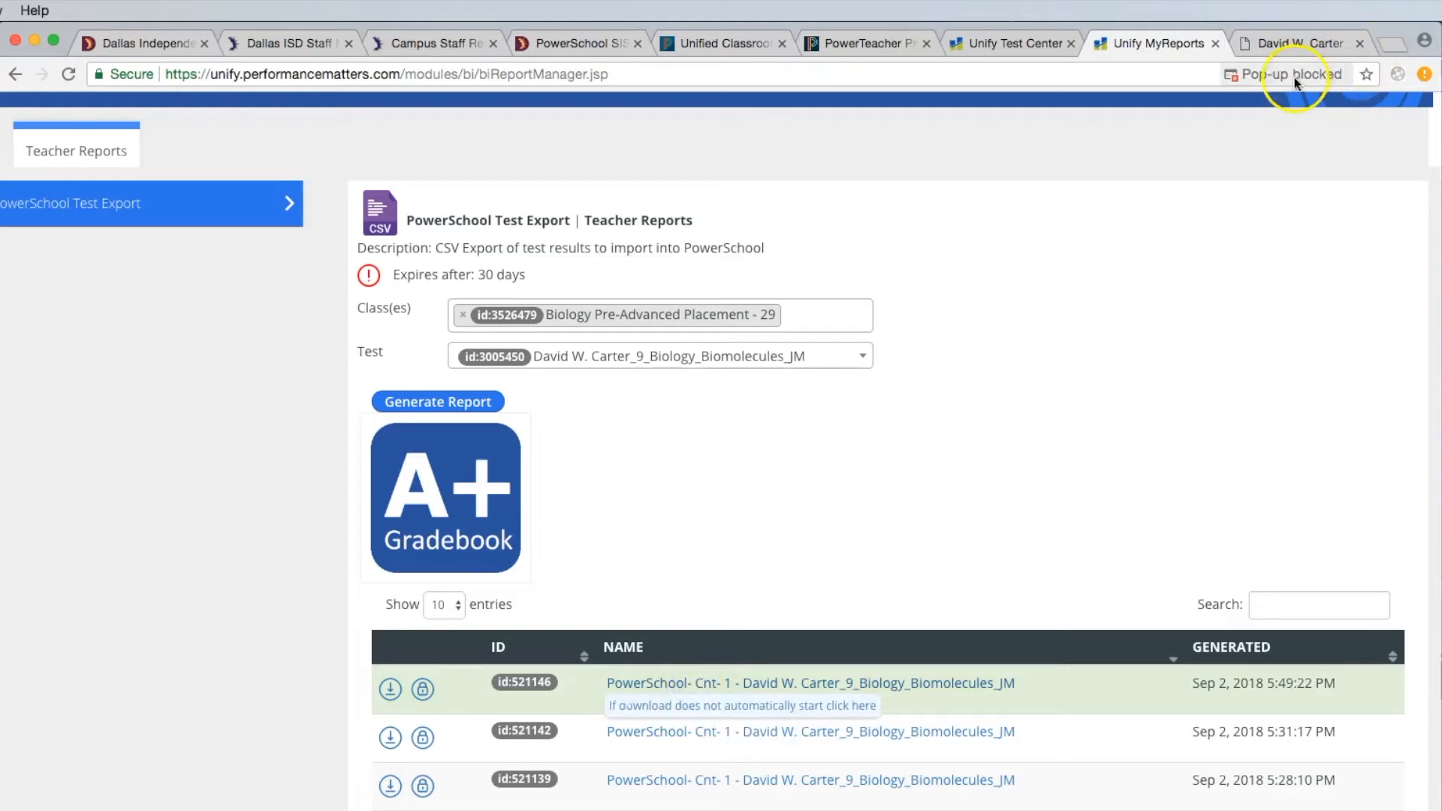
pyautogui.click(1095, 165)
pyautogui.click(1325, 239)
pyautogui.click(929, 494)
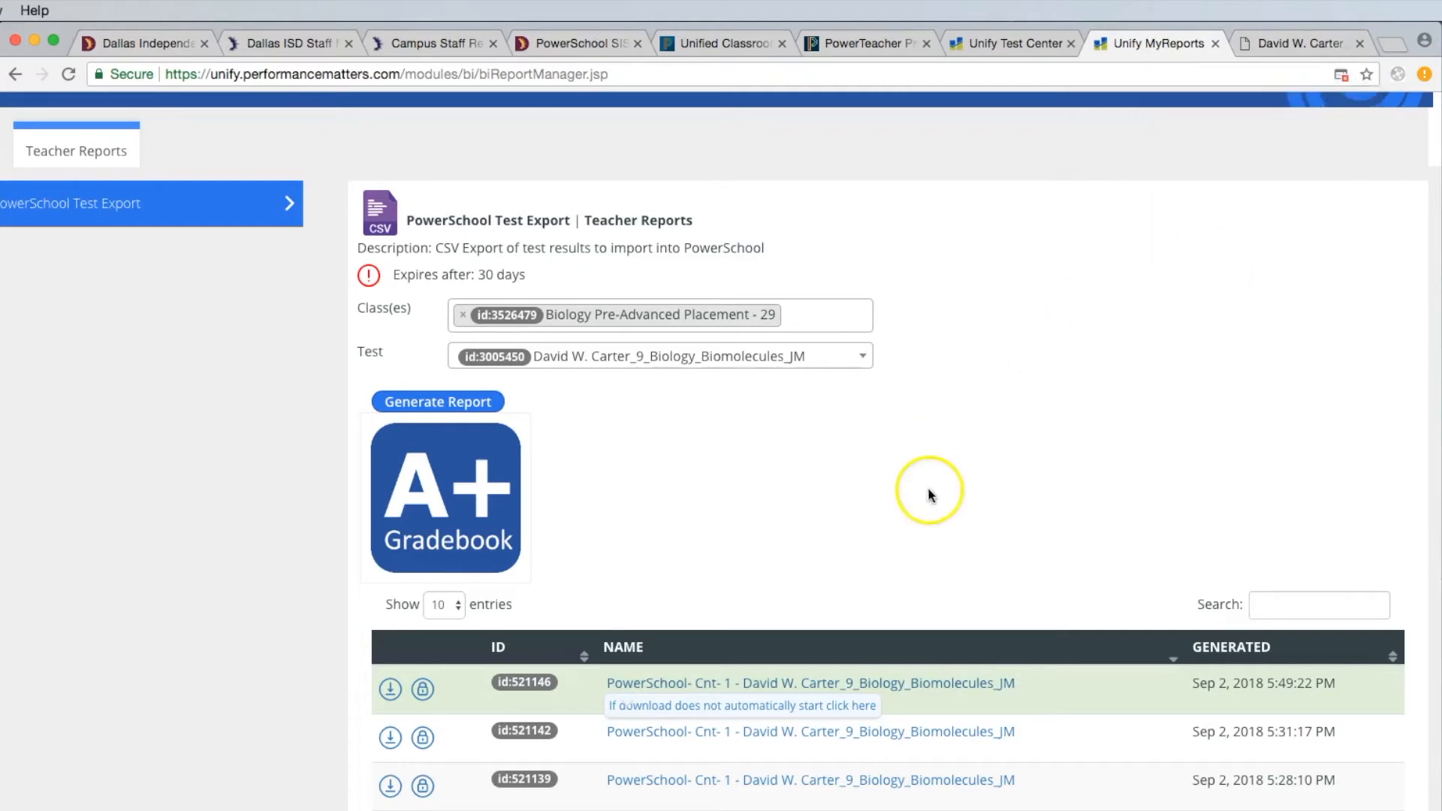
pyautogui.click(665, 687)
pyautogui.click(389, 688)
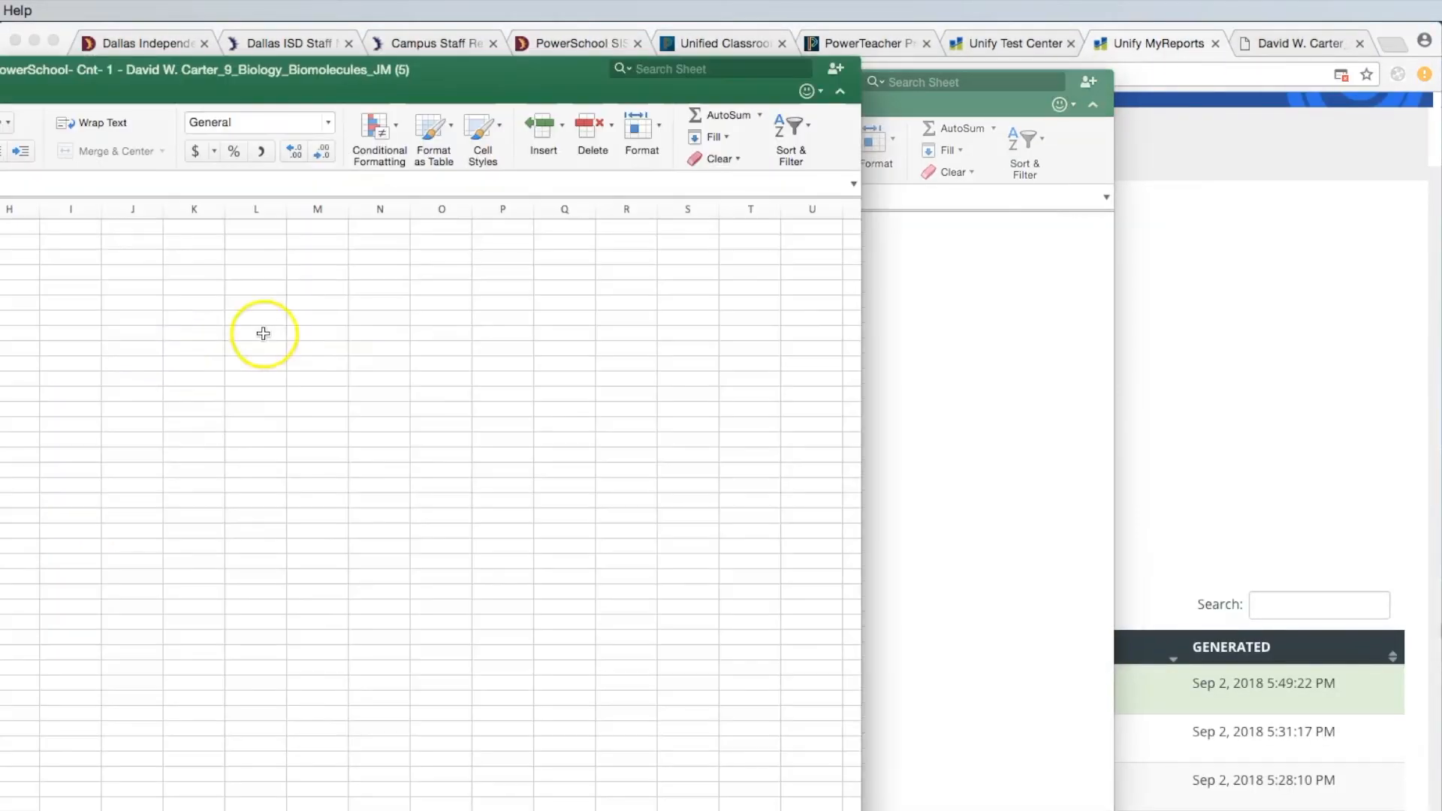
# Save the export as a CSV in Downloads, named "Biomolecules" plus the first listed student's last name, replacing the existing file
pyautogui.moveTo(96, 71); pyautogui.dragTo(483, 87)
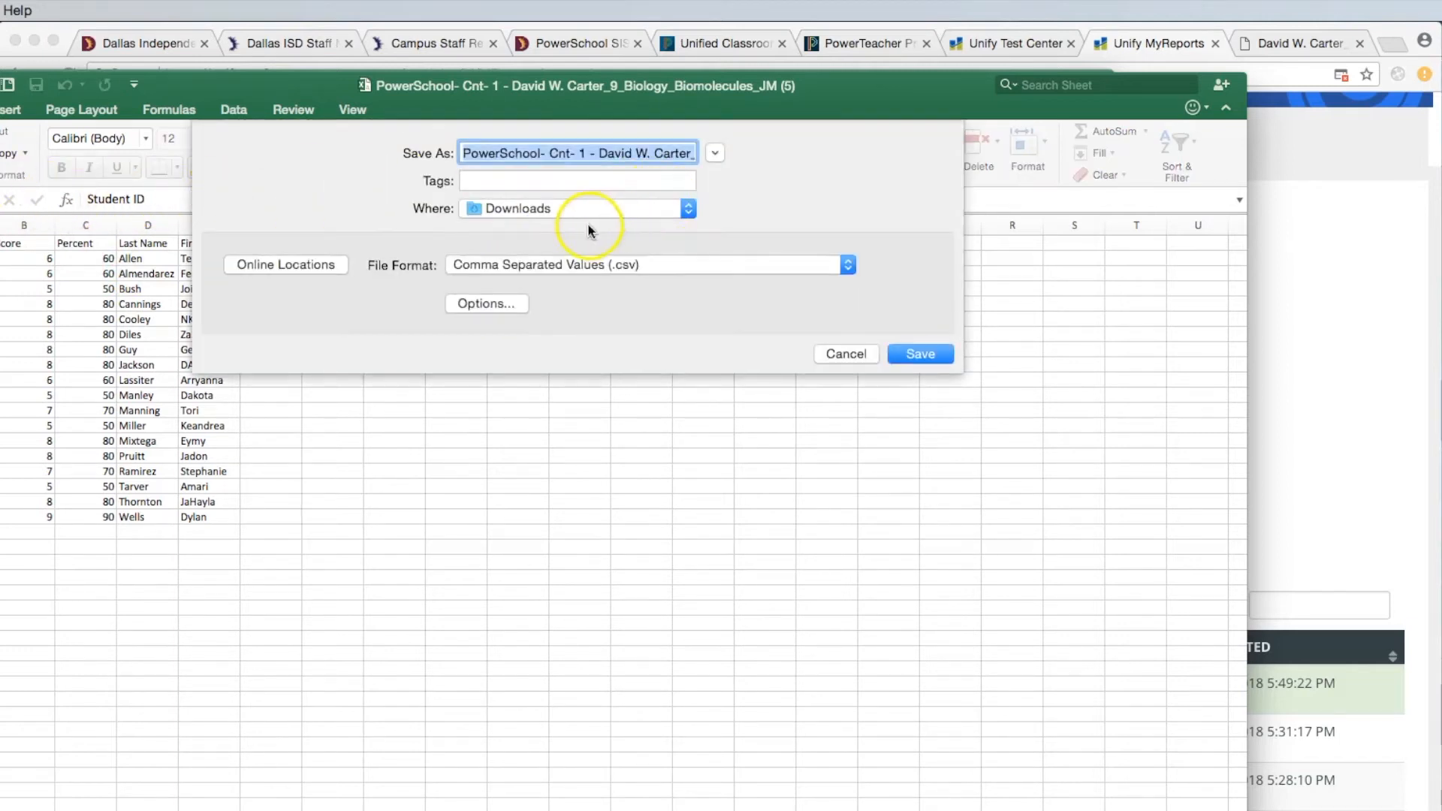
pyautogui.press('BackSpace')
pyautogui.write('Biomole')
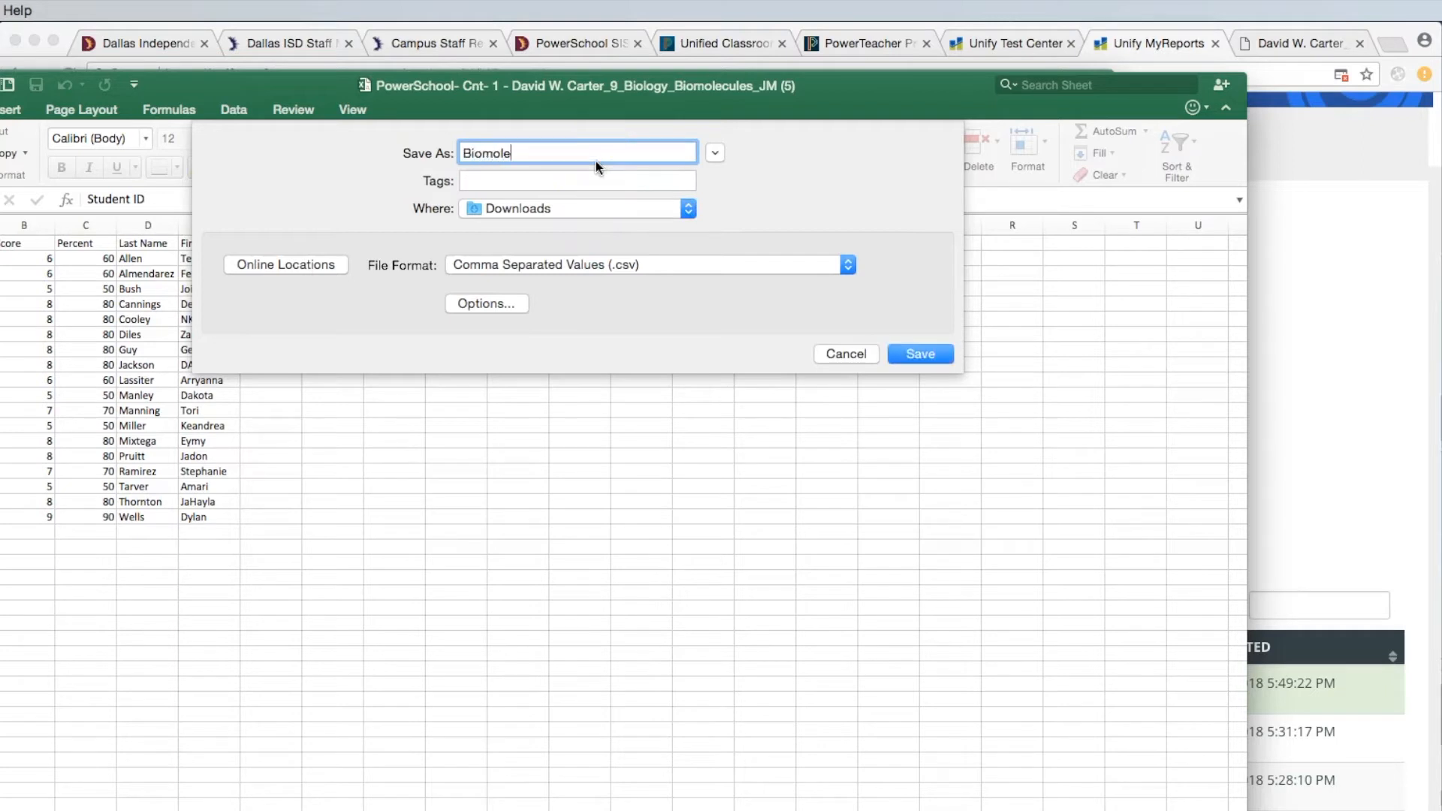
pyautogui.write('cules Allen')
pyautogui.click(930, 356)
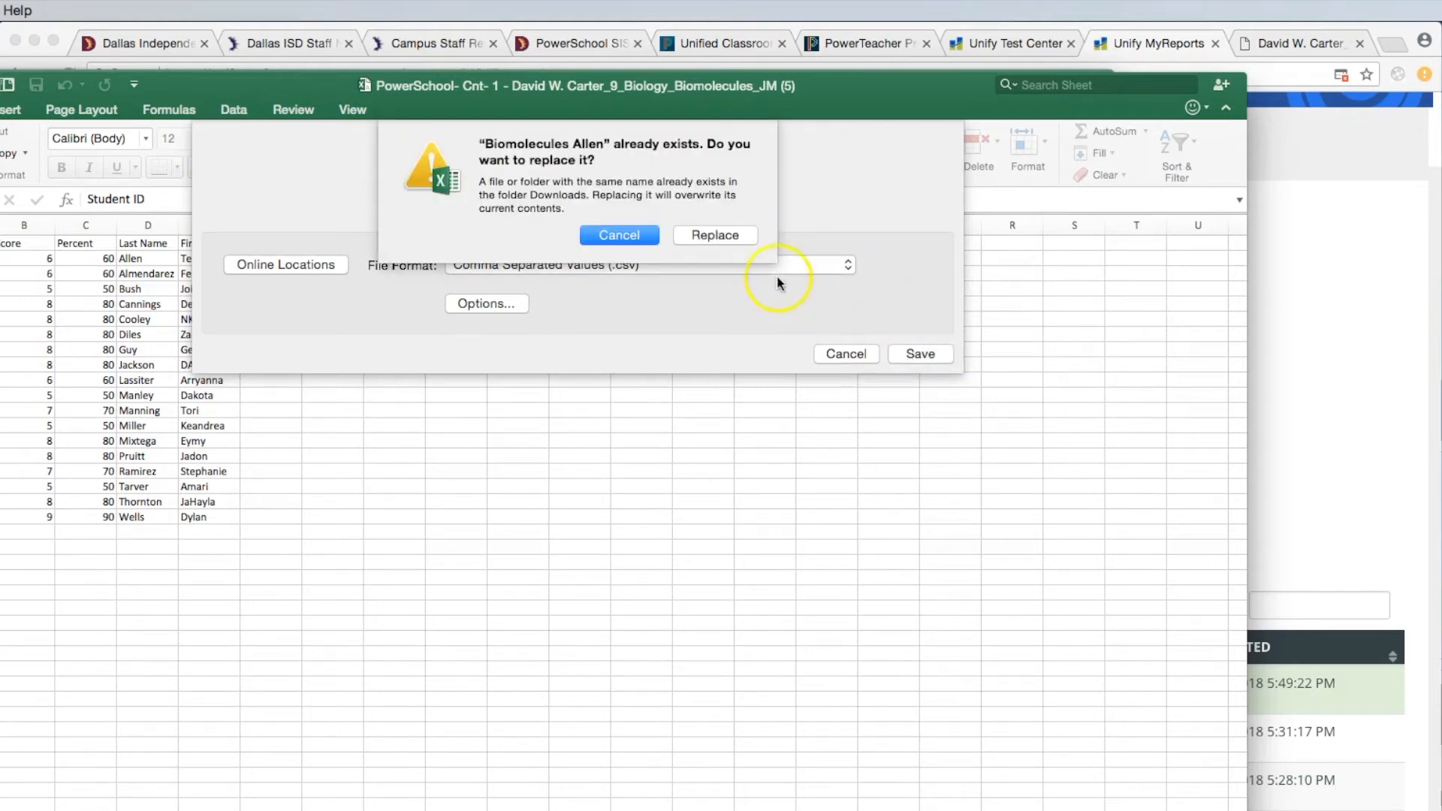
pyautogui.click(731, 241)
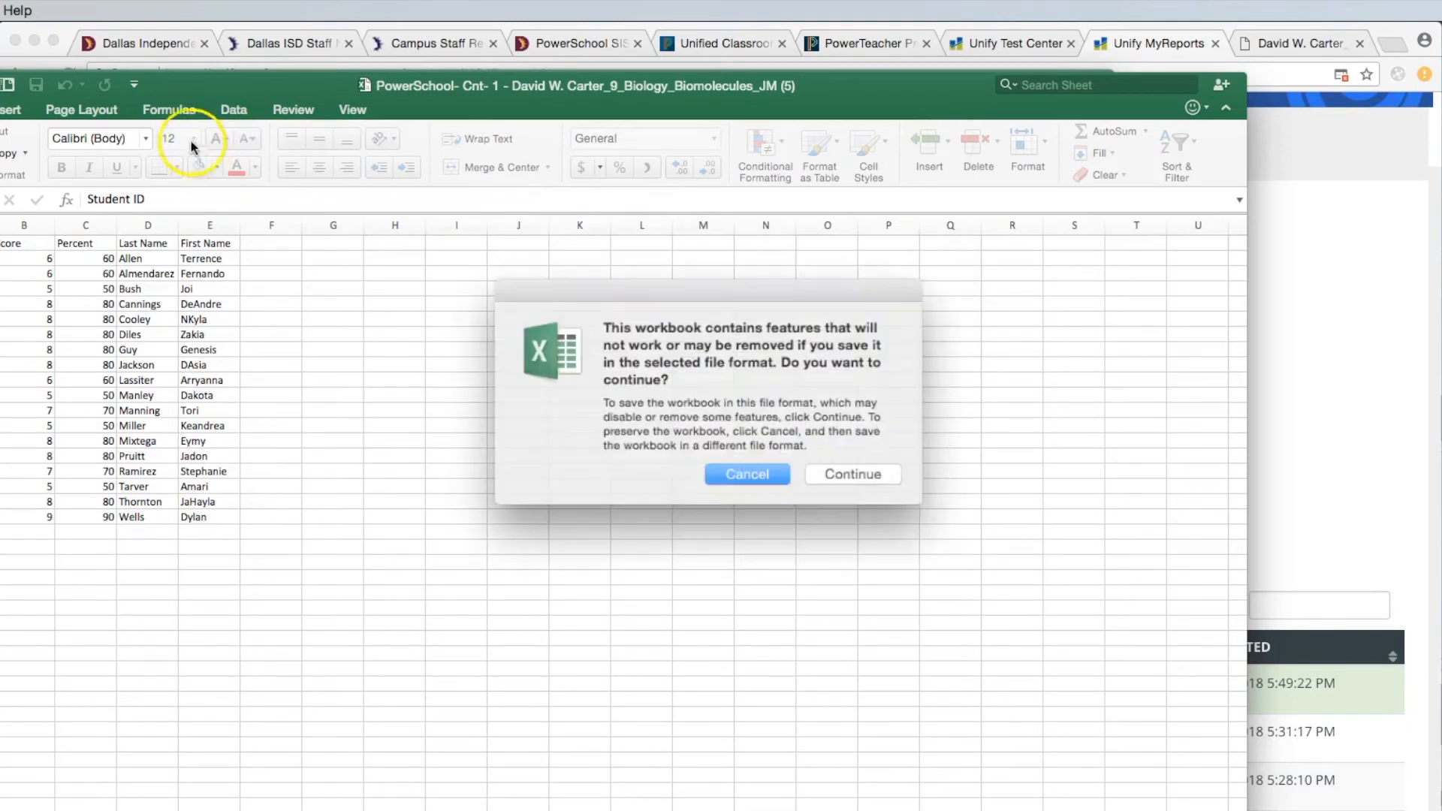
pyautogui.click(844, 468)
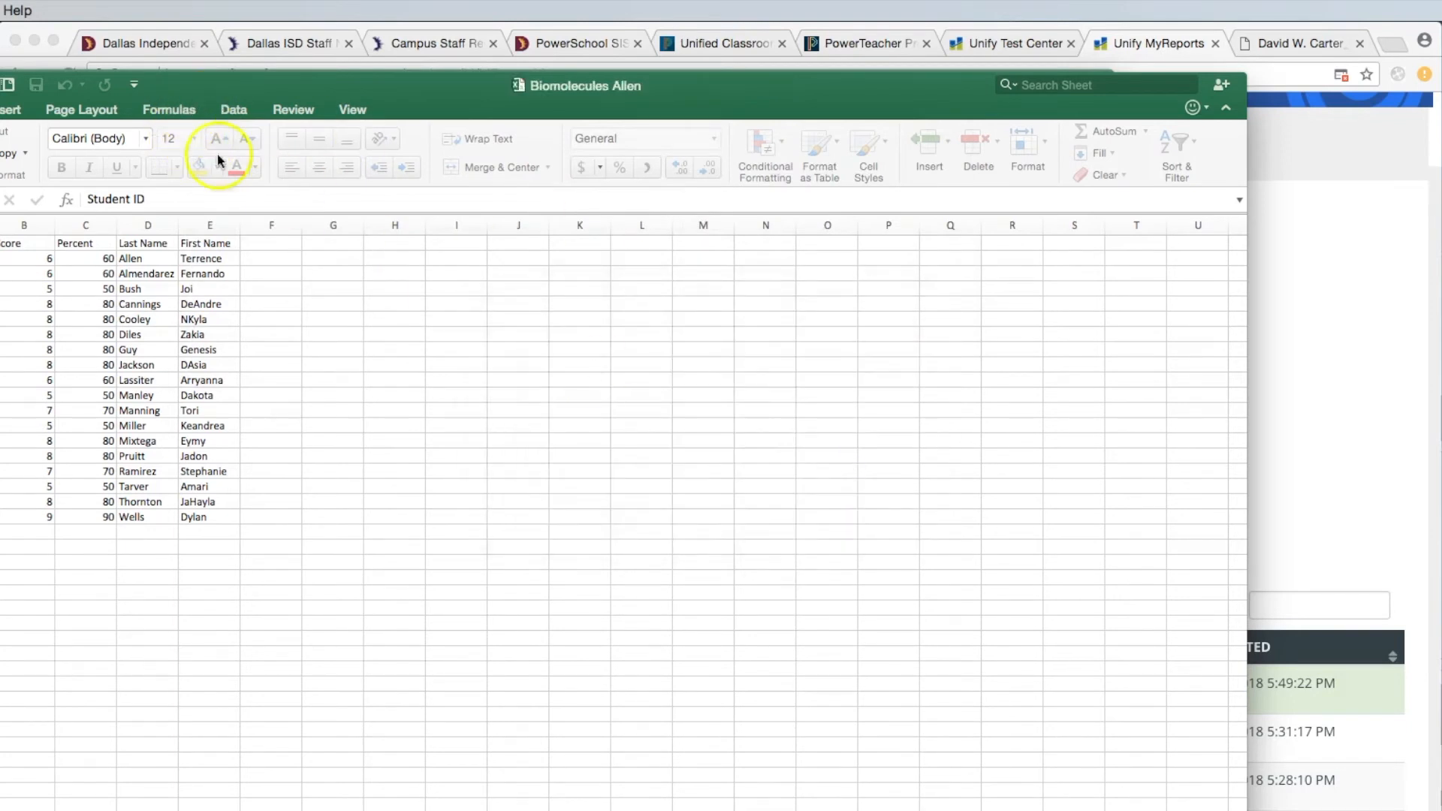
pyautogui.moveTo(171, 89); pyautogui.dragTo(245, 147)
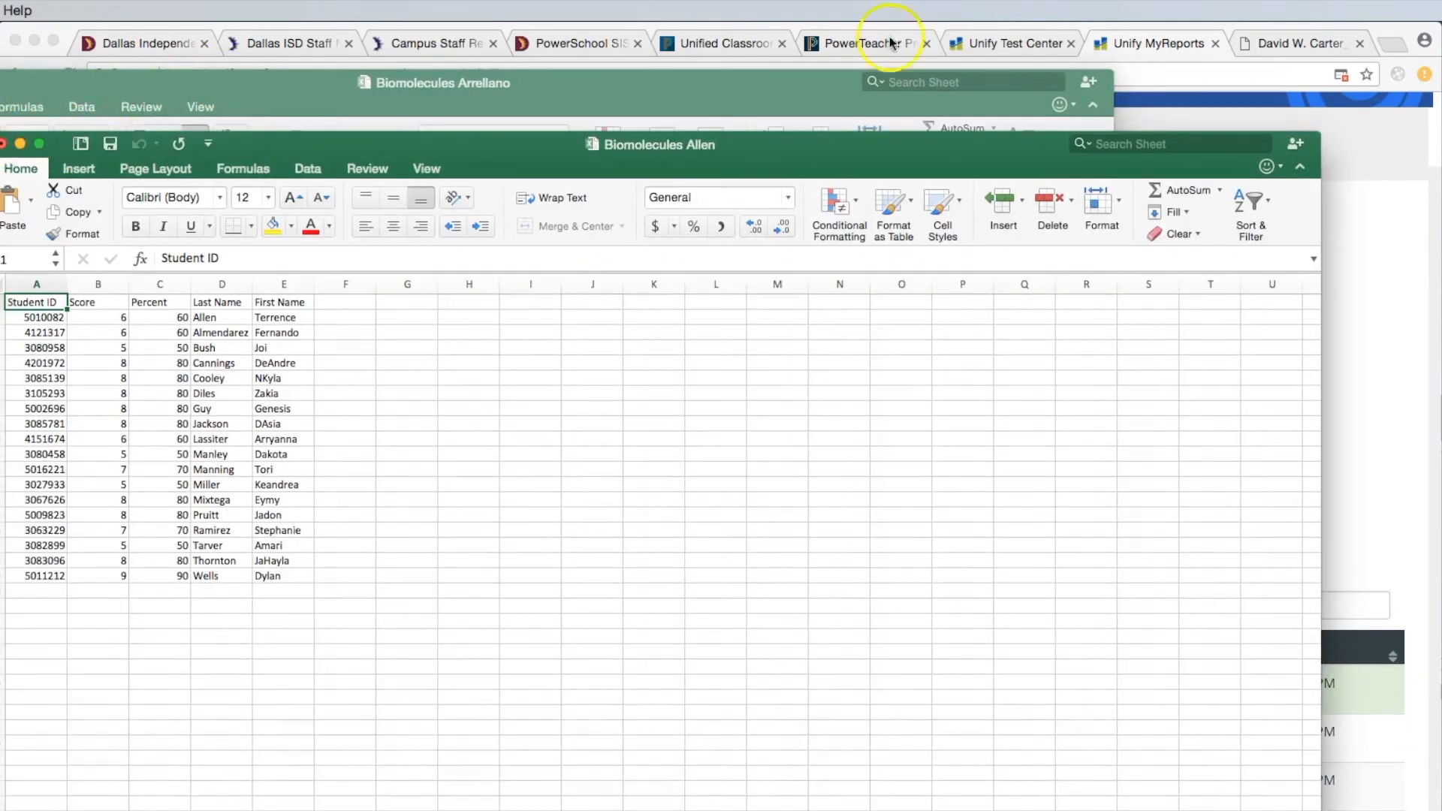
# Switch back to PowerTeacher Pro and choose the saved Biomolecules CSV as the score import file for Biomolecule Test Week 2
pyautogui.click(1174, 45)
pyautogui.click(1022, 43)
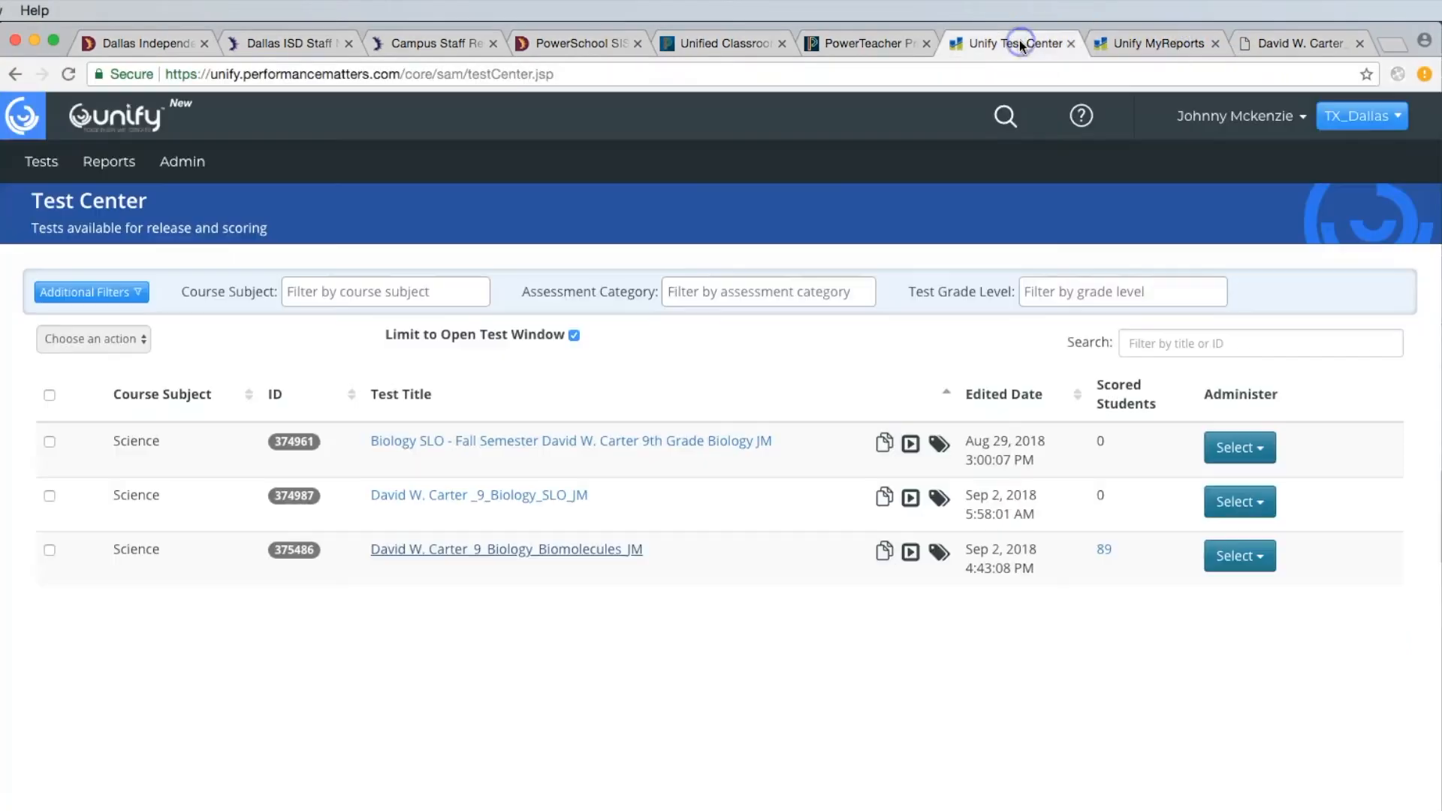
pyautogui.click(1134, 46)
pyautogui.click(863, 43)
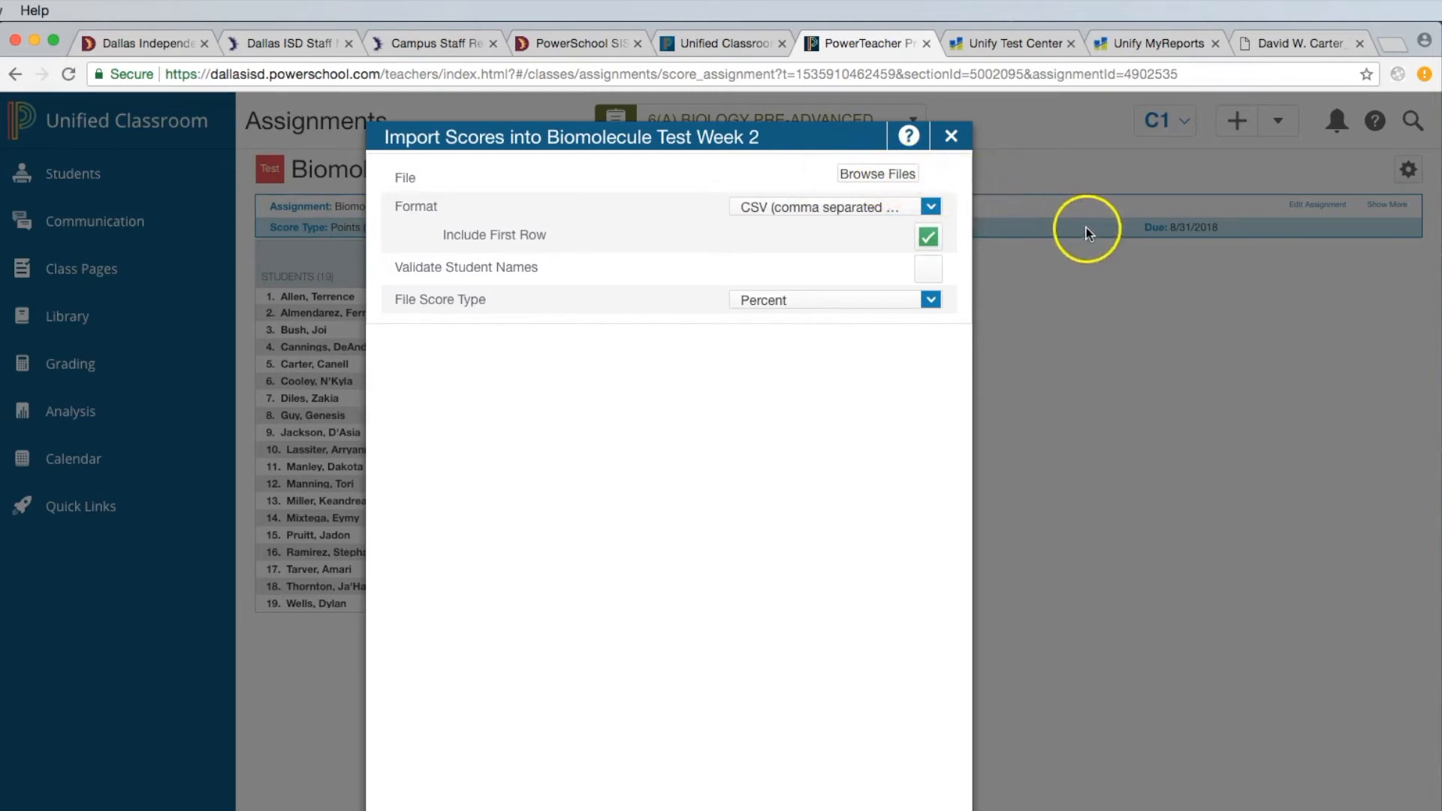
pyautogui.click(892, 178)
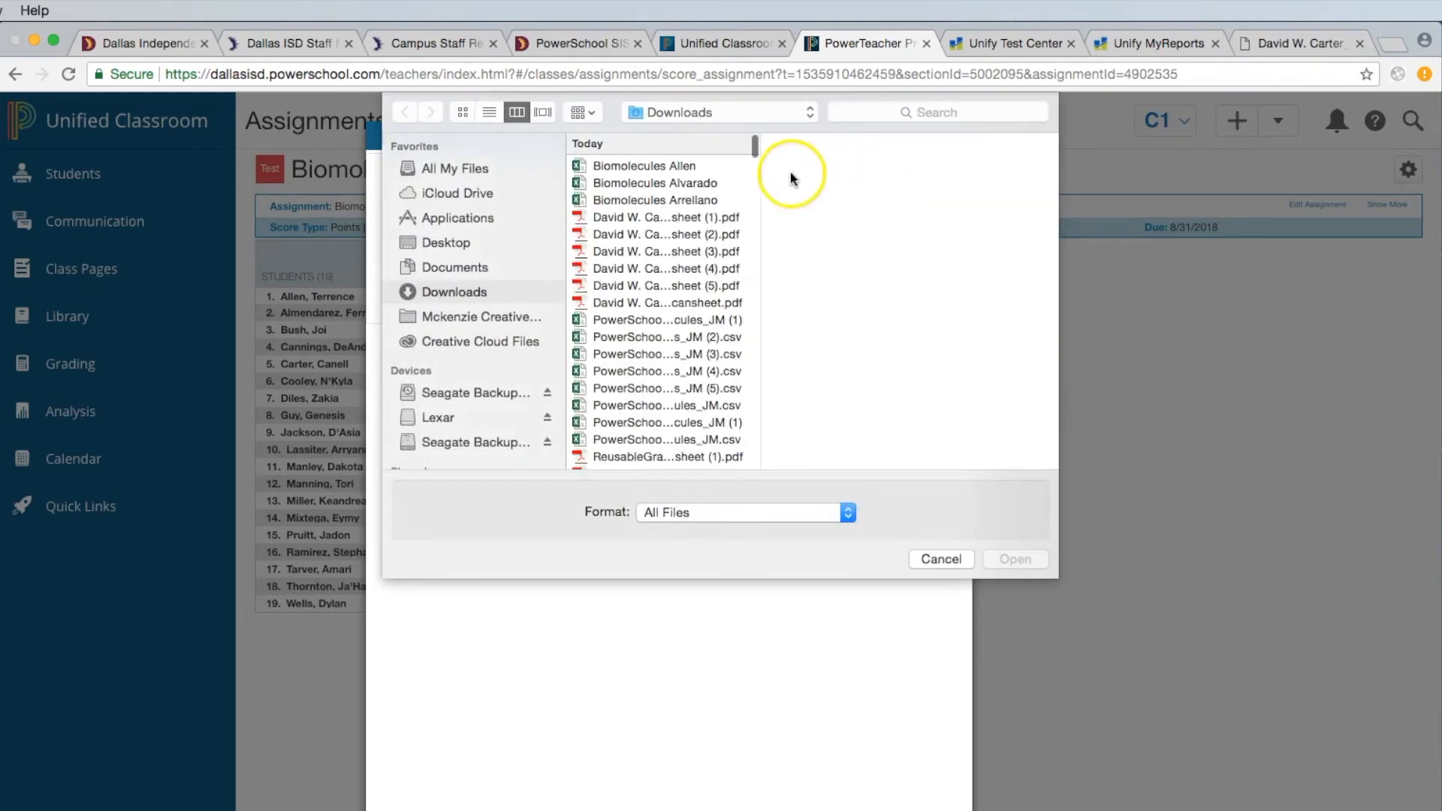
pyautogui.click(935, 560)
pyautogui.click(875, 178)
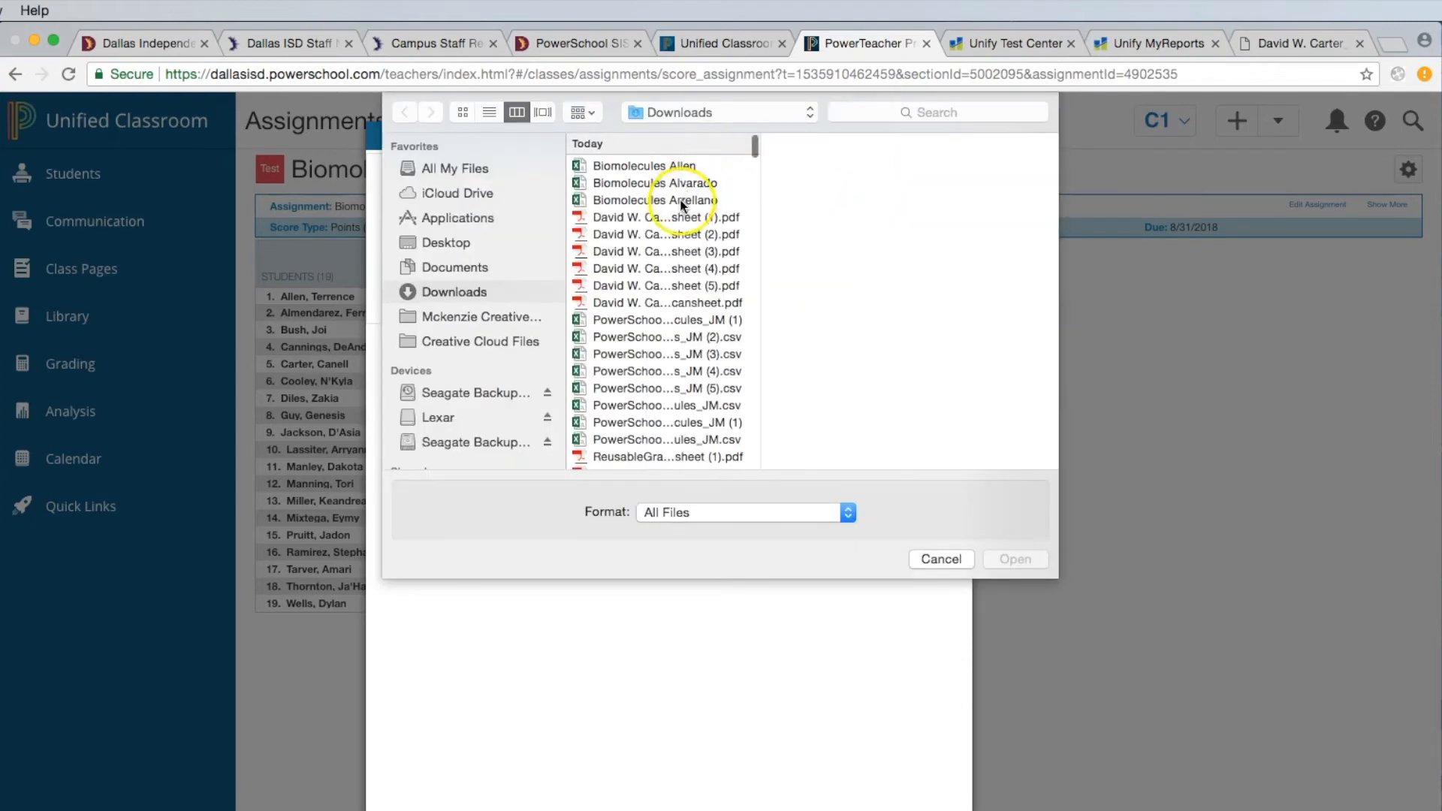
pyautogui.click(661, 166)
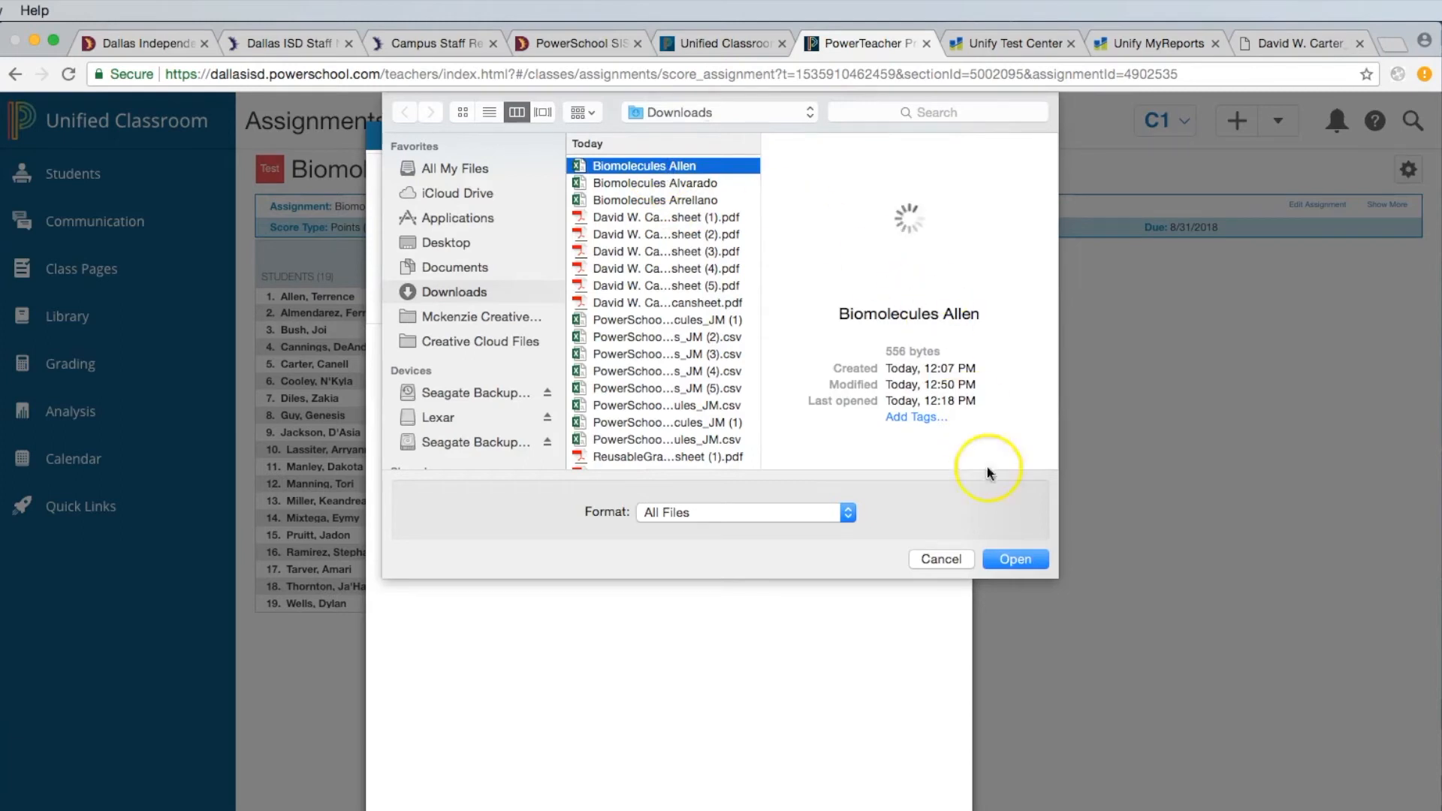
pyautogui.click(1018, 558)
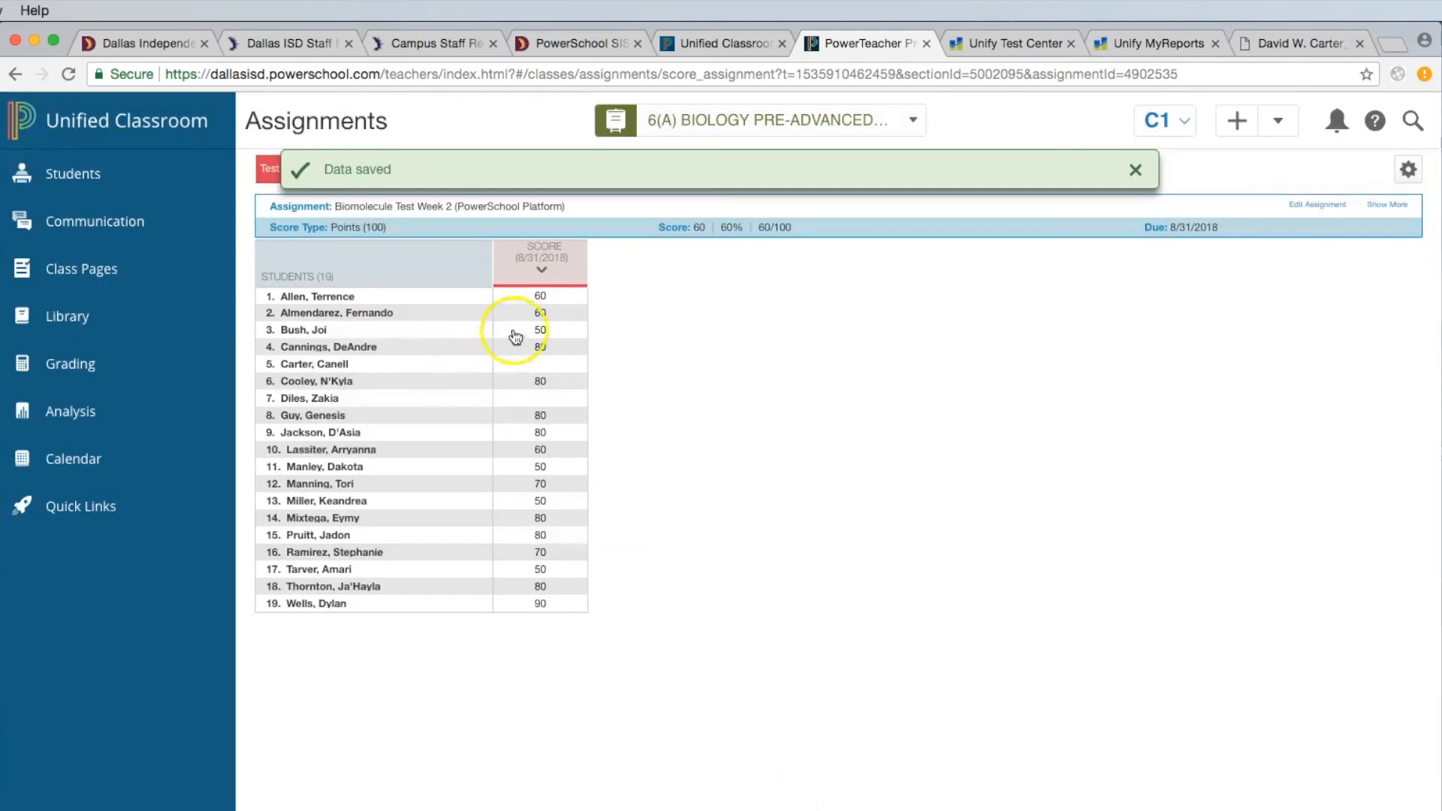
# Enter a score of 0 for the two students without an imported score, in rows 5 and 7
pyautogui.click(541, 368)
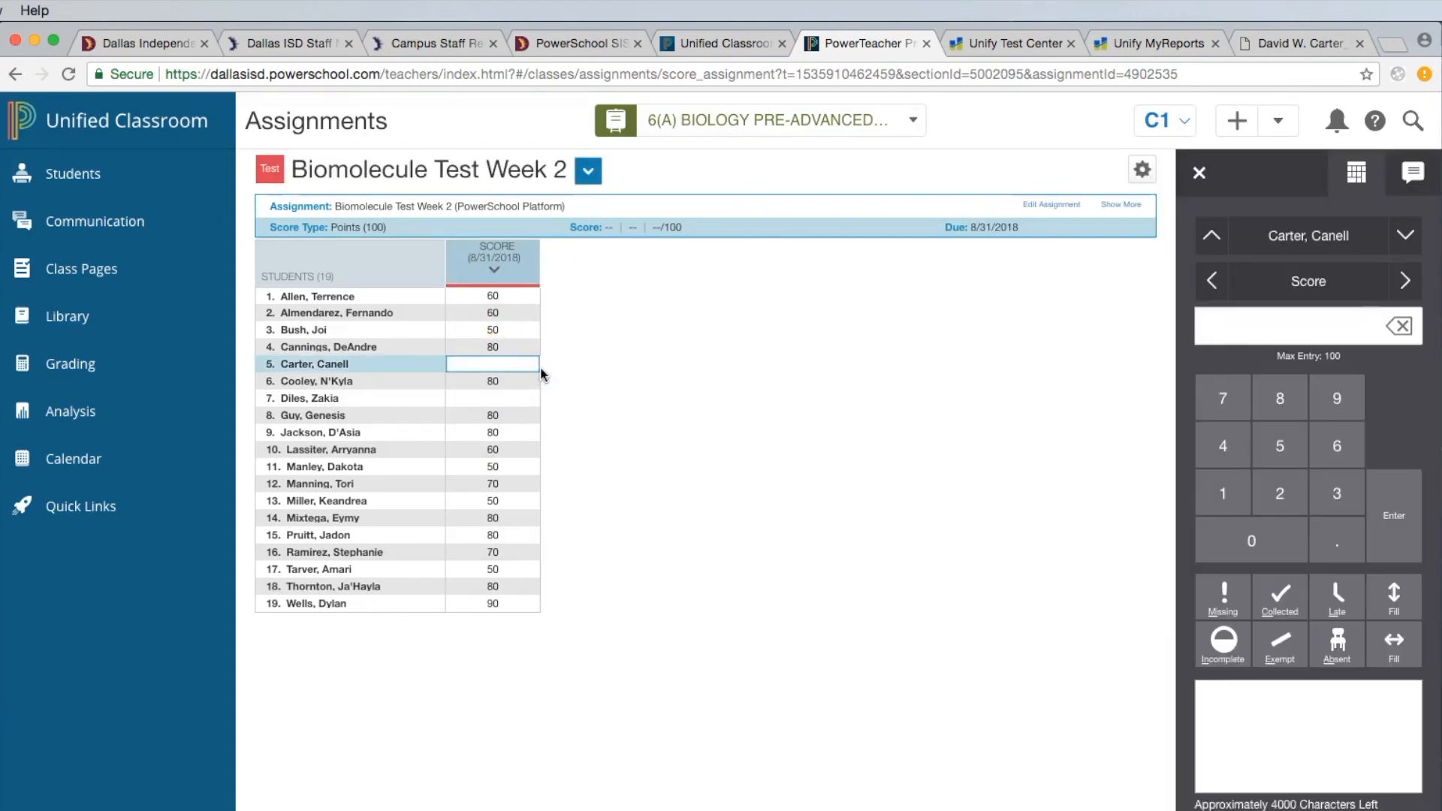
pyautogui.write('0')
pyautogui.click(492, 398)
pyautogui.write('0')
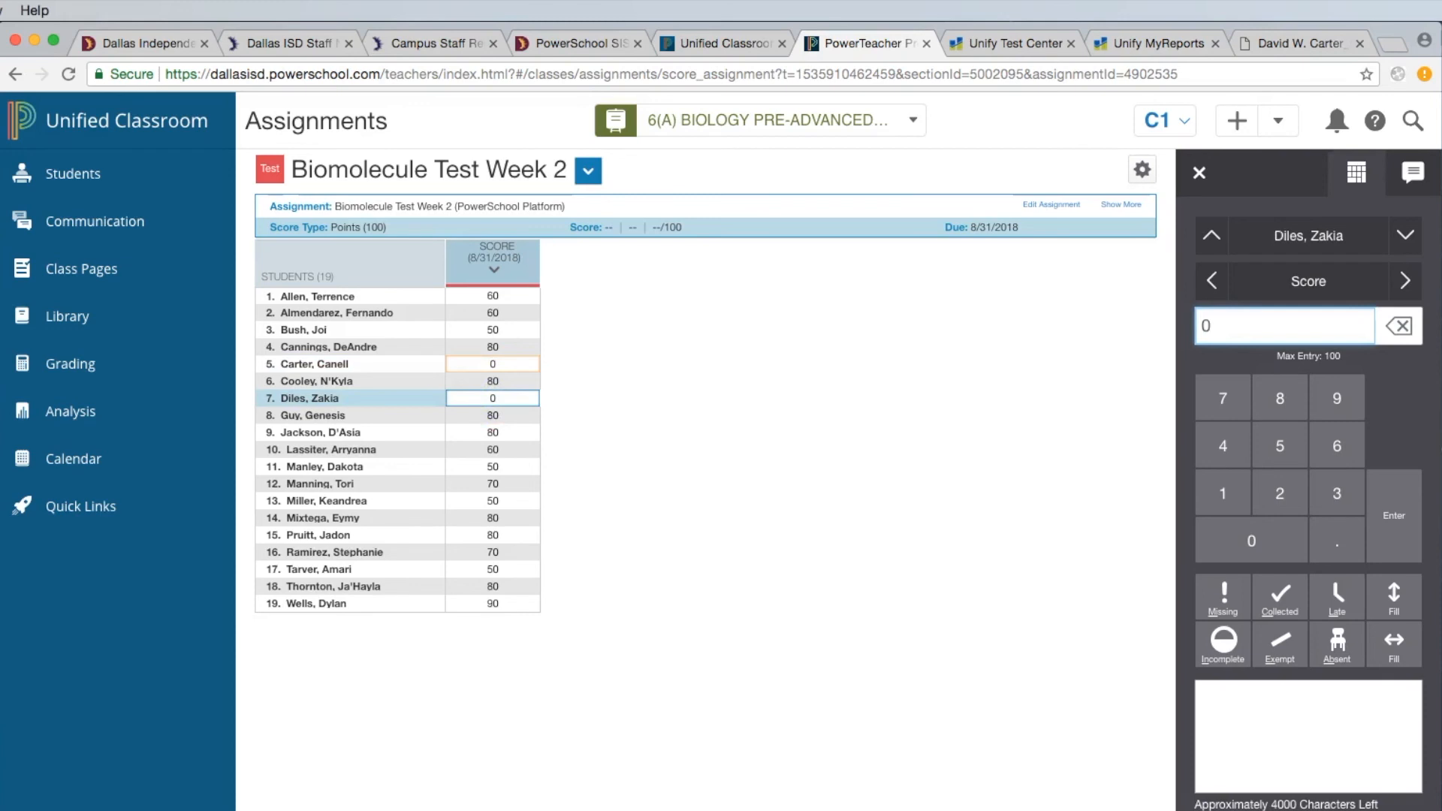